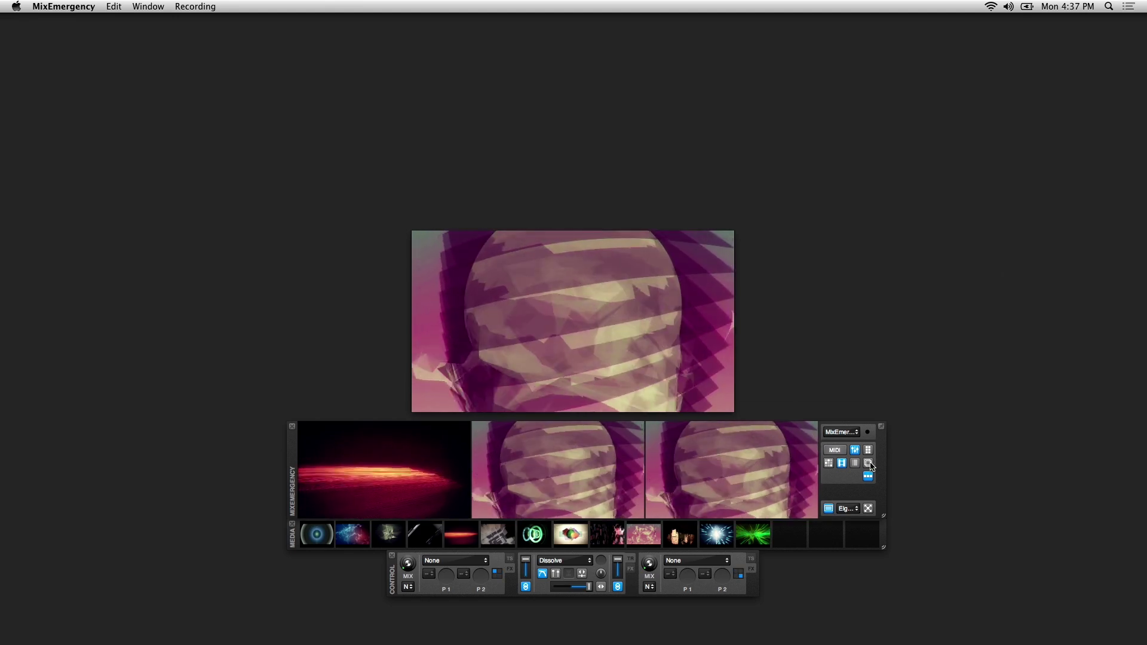
- Open the overlays, turn on the text overlay and change its text from TEXT to DOCOPTIC
left_click(868, 464)
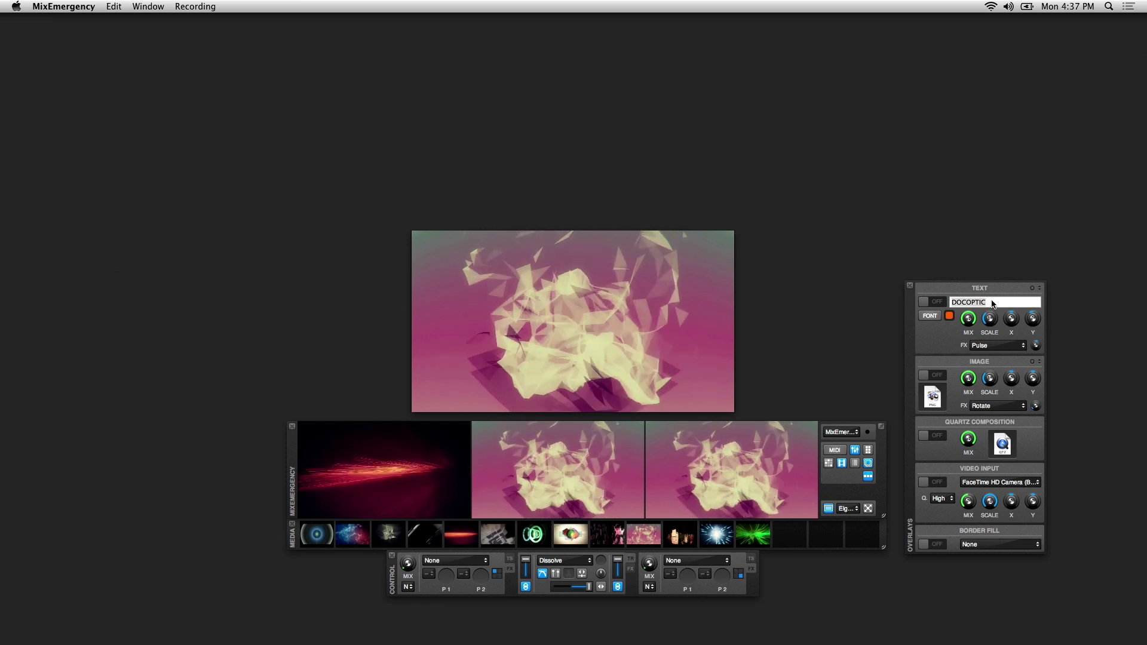
left_click(928, 302)
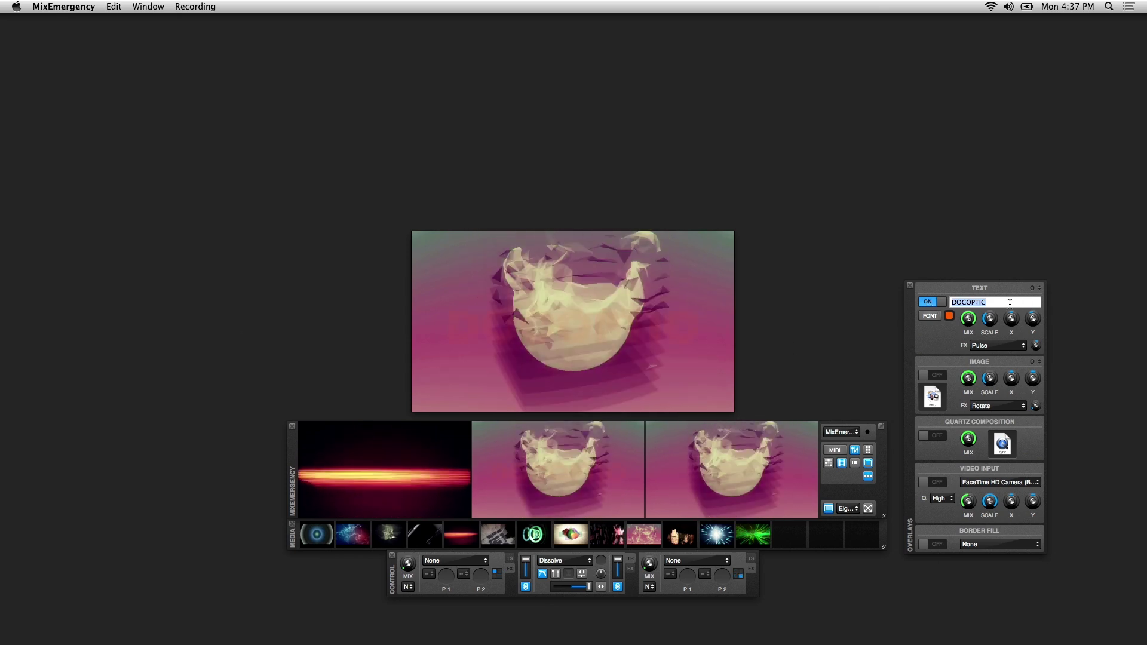
type("TEXT")
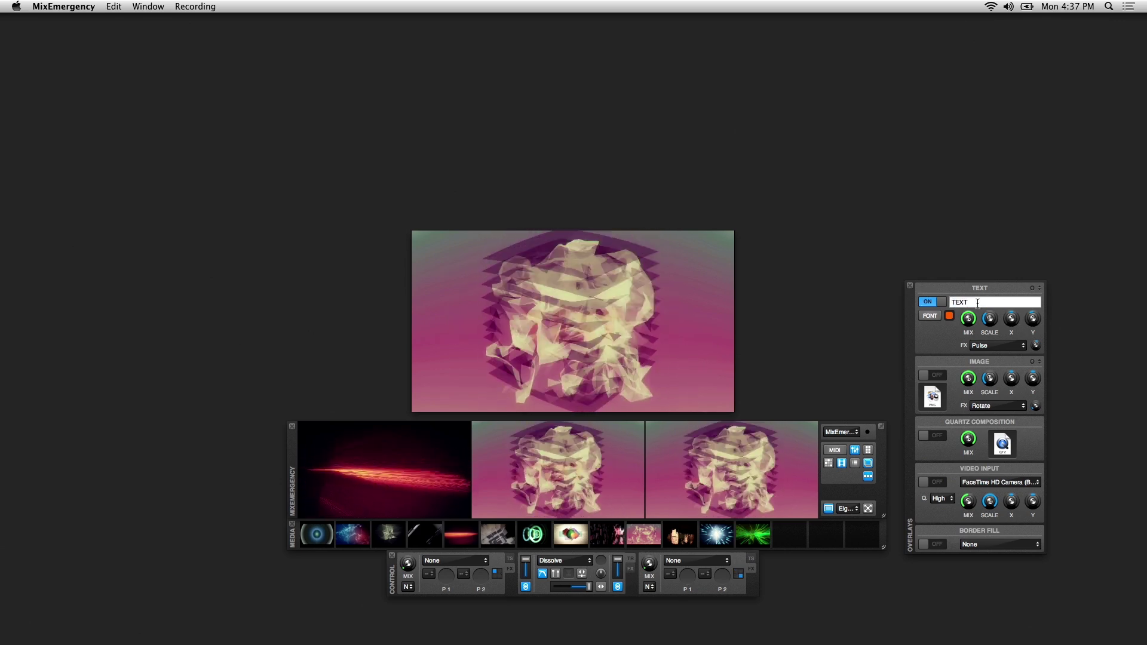
key("Return")
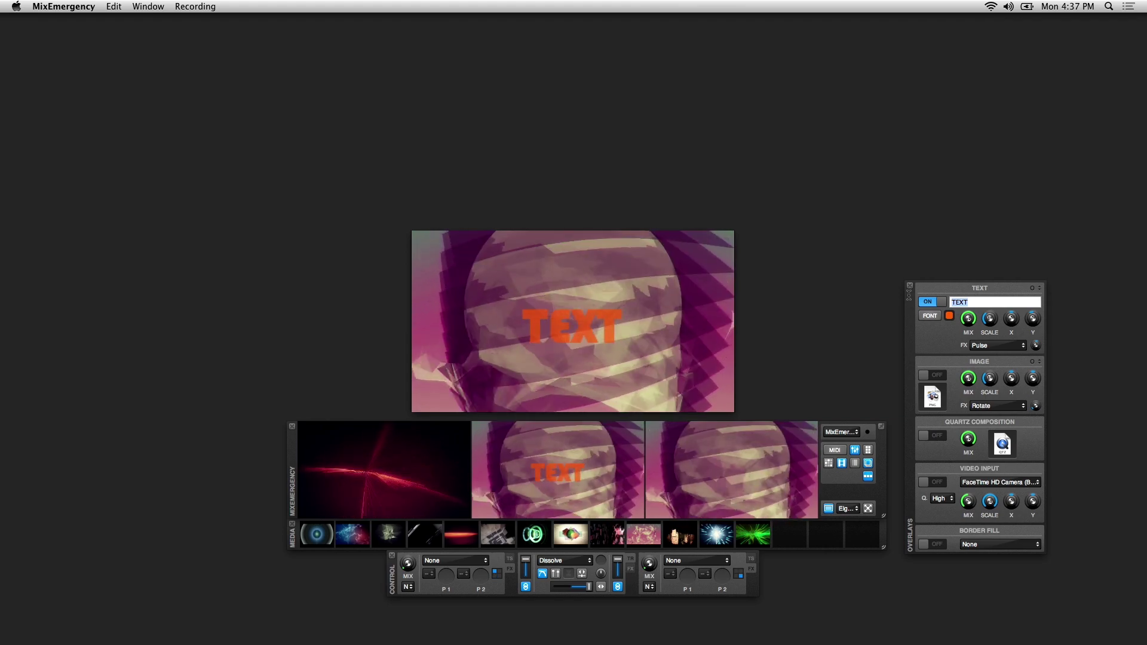
type("DOCOPTIC")
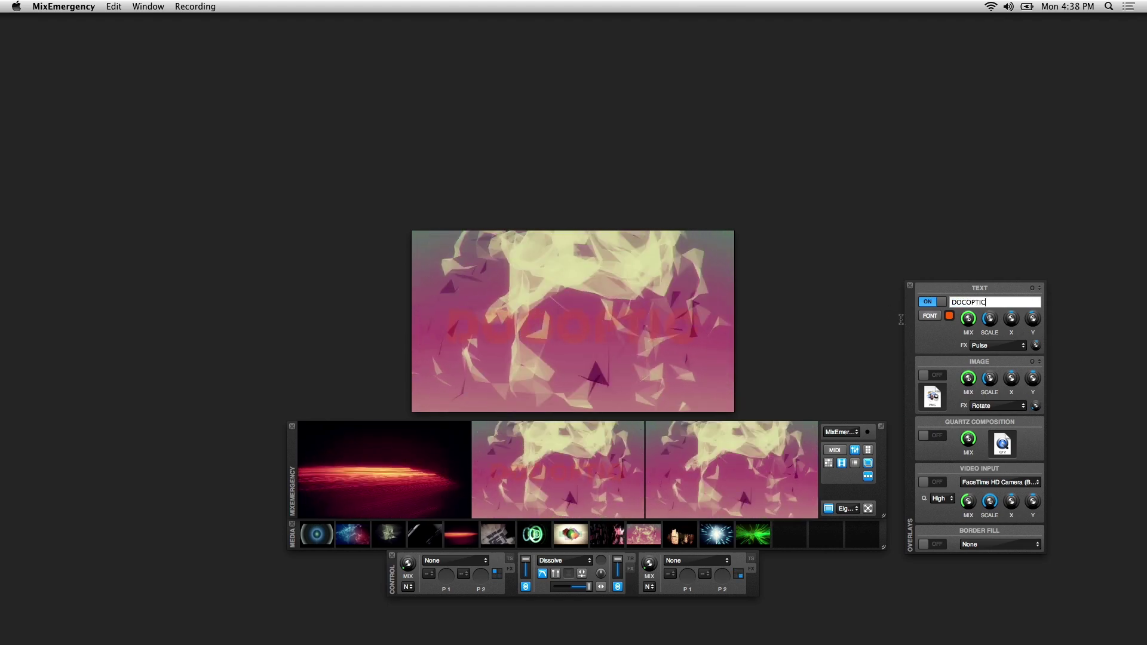
- Browse the overlay font list, then recolour the DOCOPTIC text from orange to cyan
left_click(935, 317)
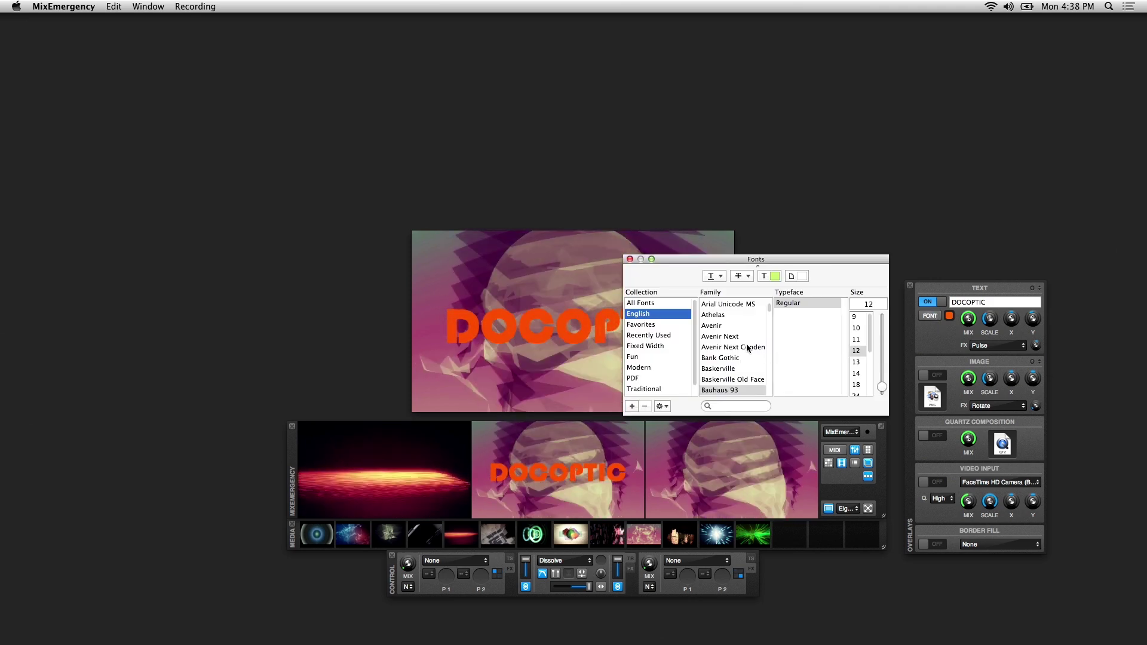
scroll(752, 350, "down", 6)
scroll(752, 349, "down", 2)
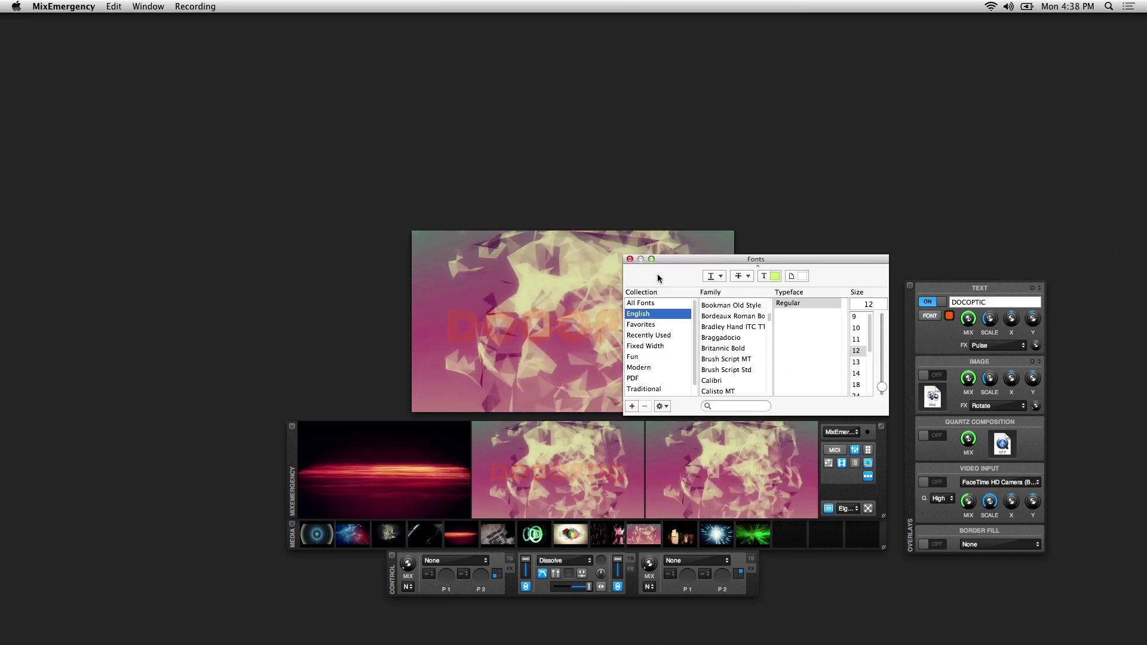
left_click(630, 260)
left_click(949, 315)
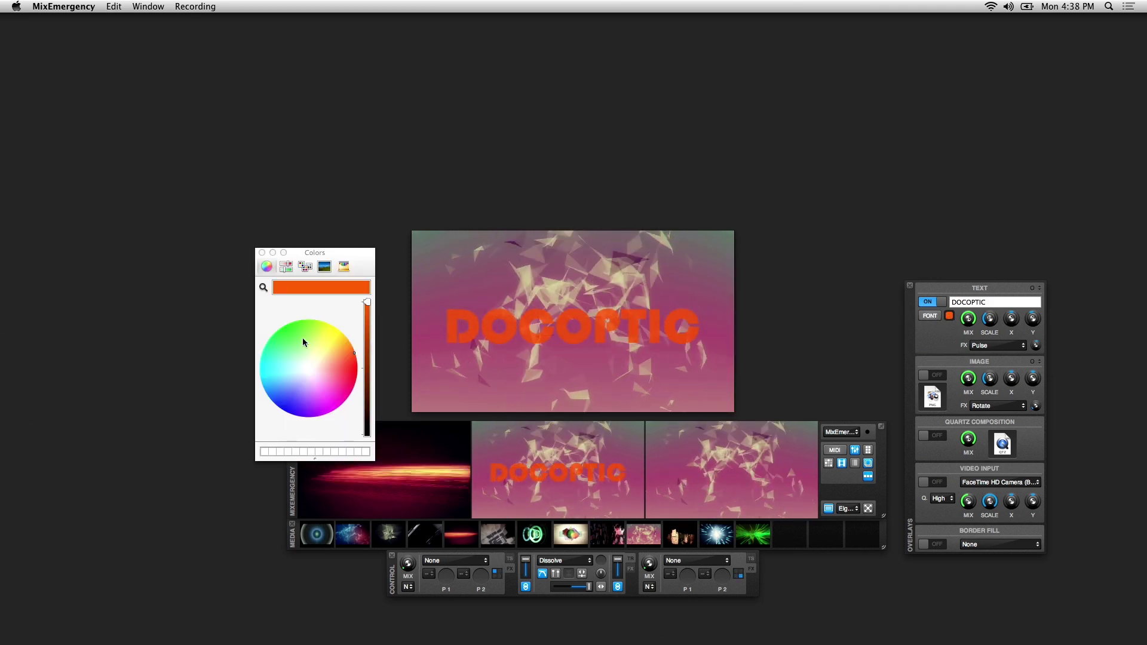
left_click_drag(303, 341, 270, 371)
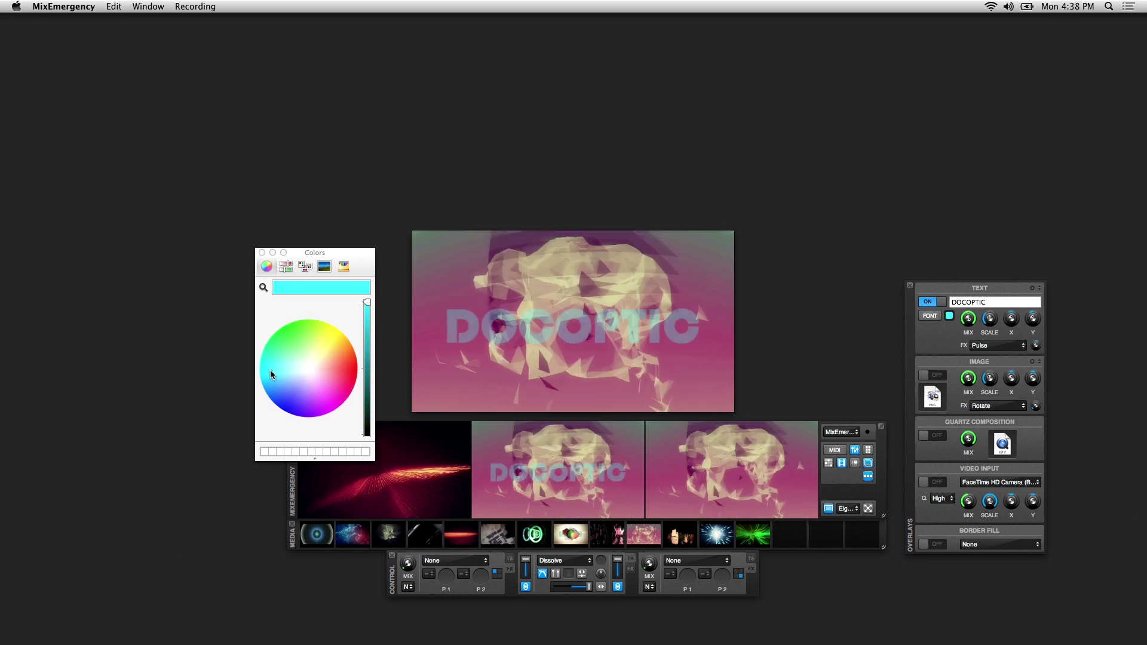
- Set TEXT MIX to 100%, change the text FX from Pulse to None, and rescale DOCOPTIC
left_click(262, 253)
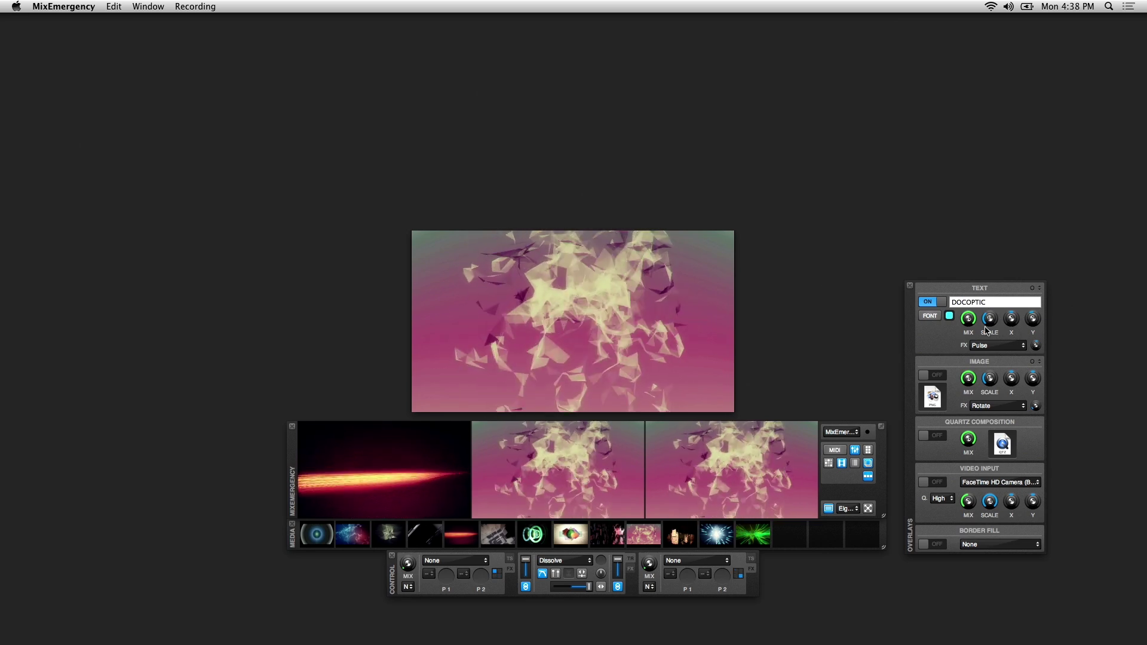
mouse_move(970, 323)
mouse_move(970, 323)
left_mouse_down()
mouse_move(969, 377)
mouse_move(977, 323)
left_mouse_up()
left_click(996, 345)
left_click(974, 310)
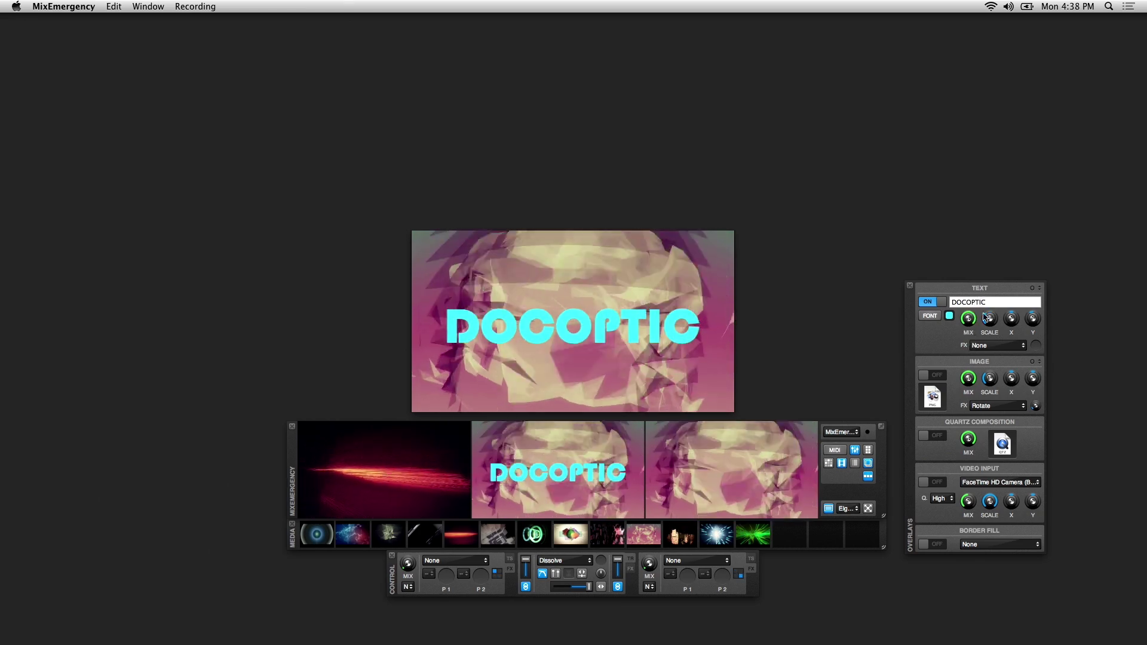
left_click_drag(990, 323, 1033, 318)
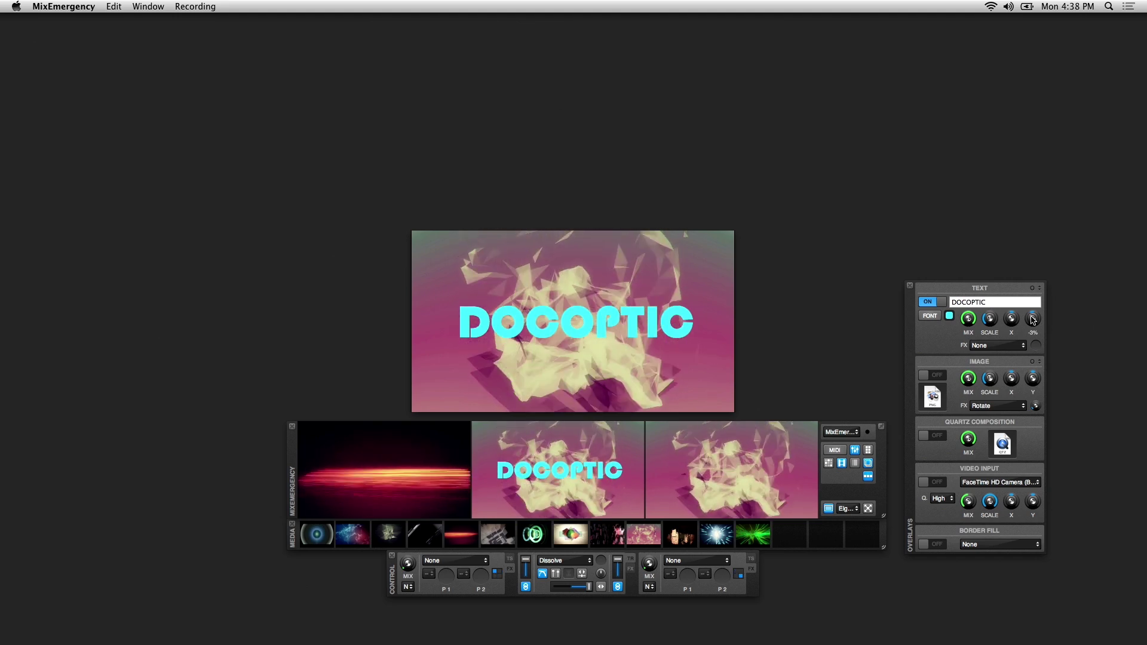
- Try the Blink, Rotate and Pulse text effects, settling on Rotate for DOCOPTIC
left_click(995, 346)
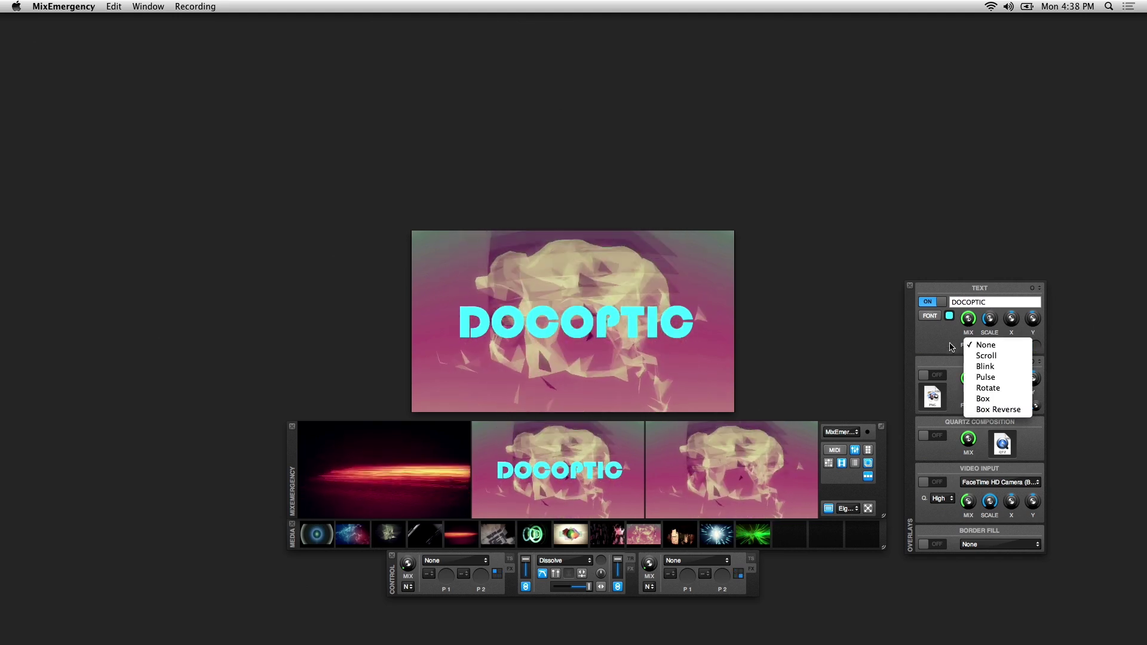
left_click(1001, 367)
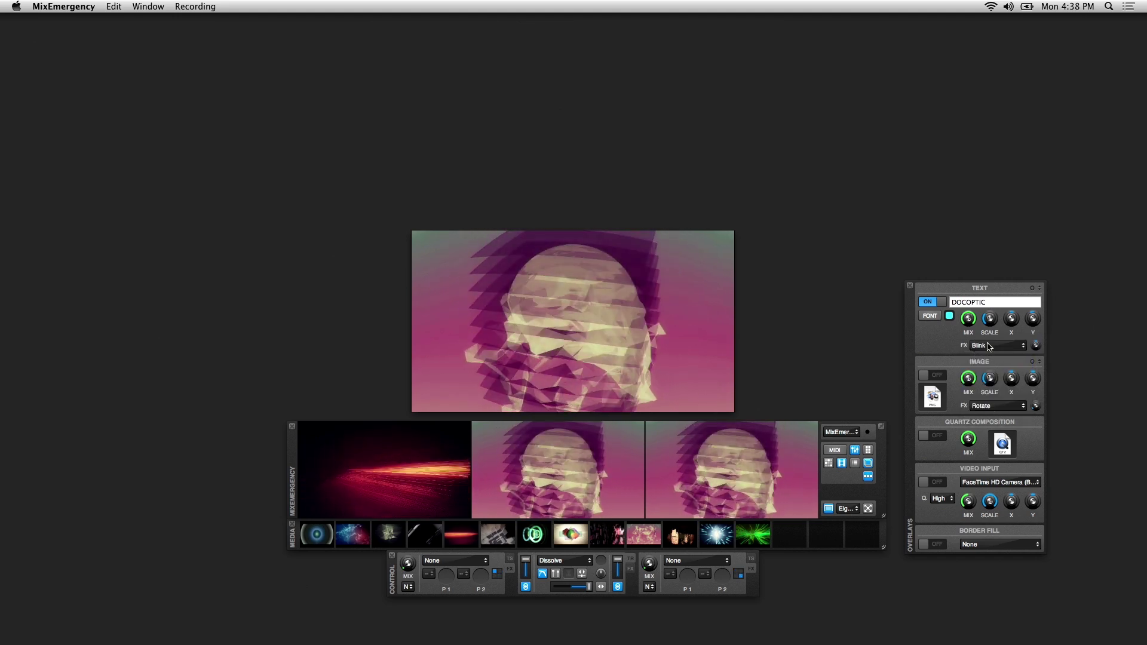
left_click(1008, 347)
left_click(1008, 367)
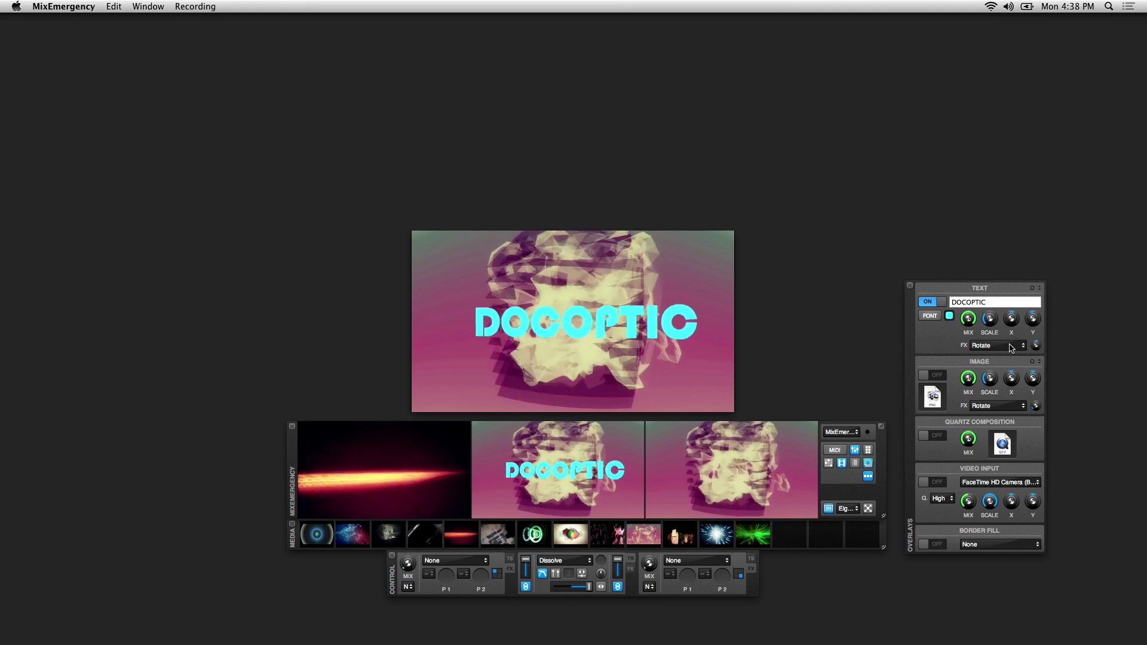
left_click(1011, 347)
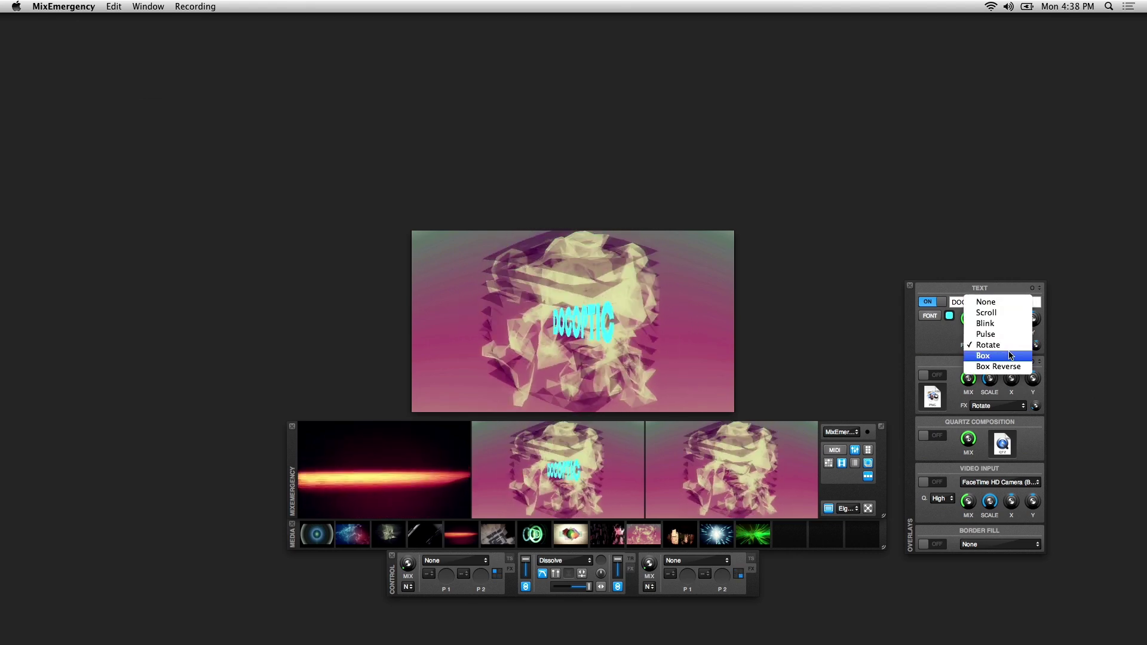
left_click(1005, 334)
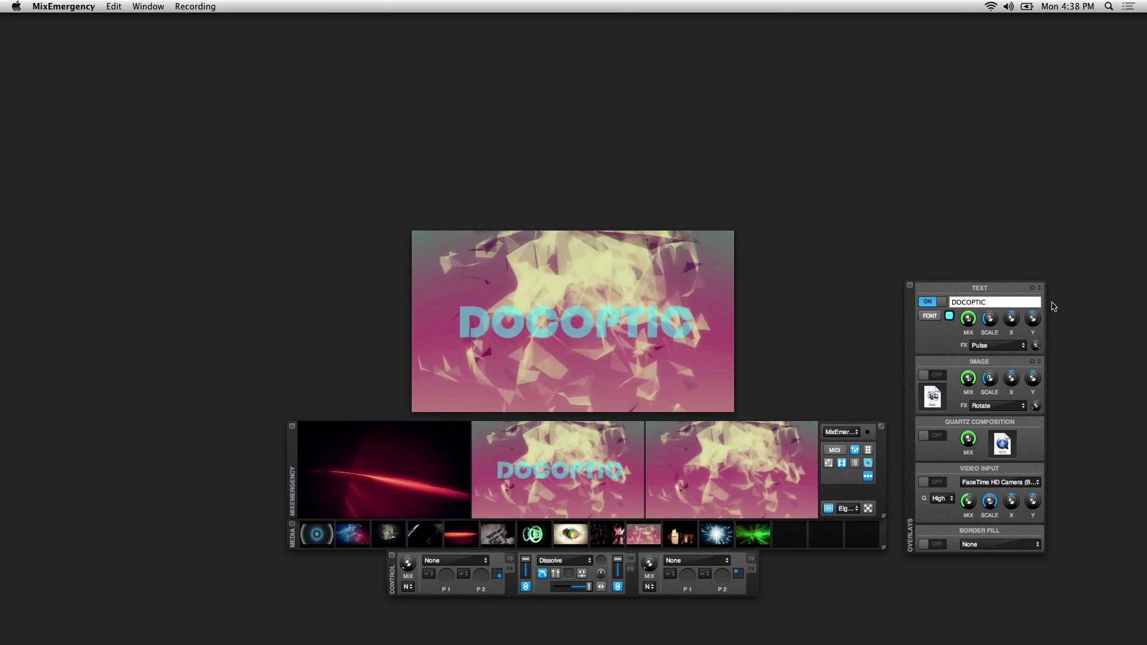
left_click(1016, 346)
left_click(1014, 356)
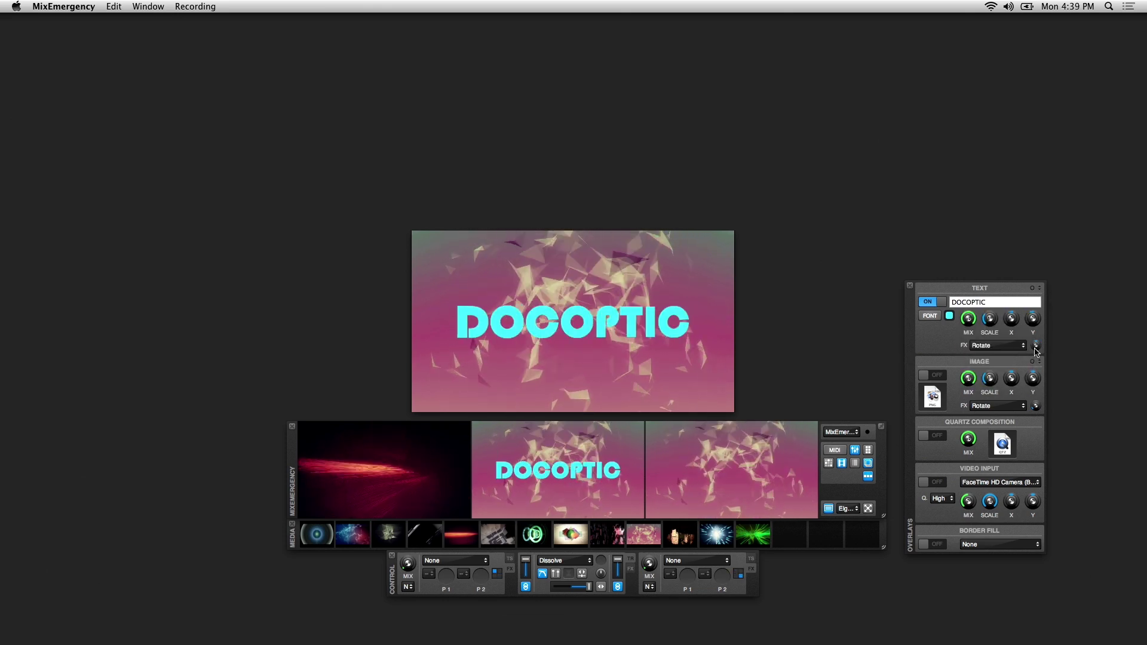
- Hide the DOCOPTIC text and show the logo image overlay, scaling it down
left_click(941, 306)
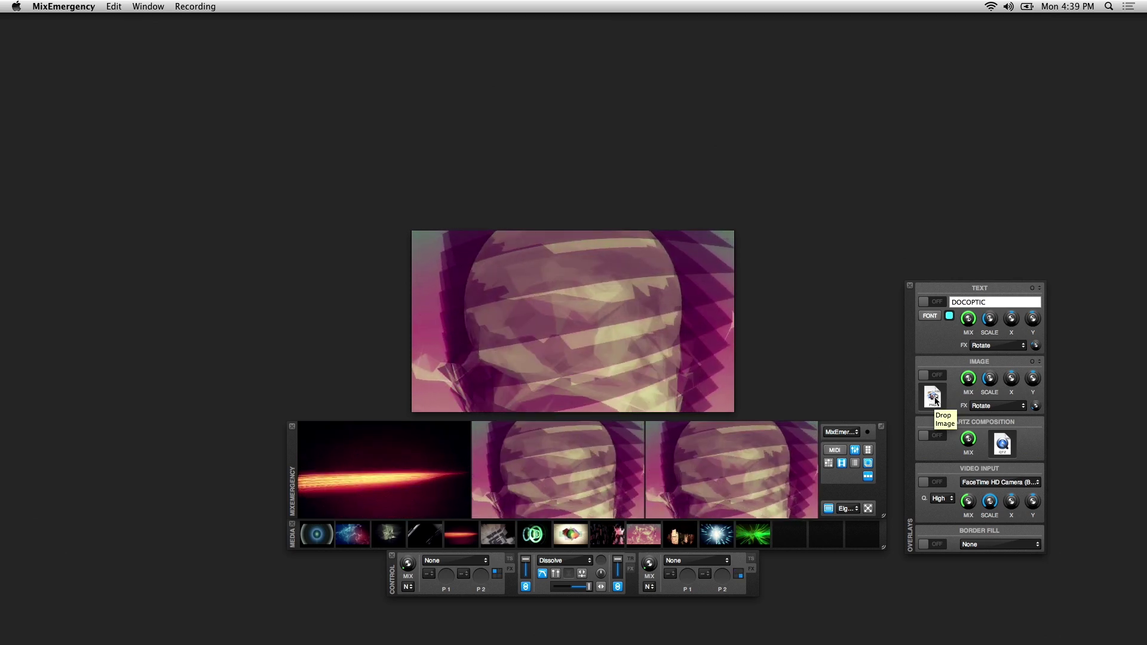
left_click(928, 376)
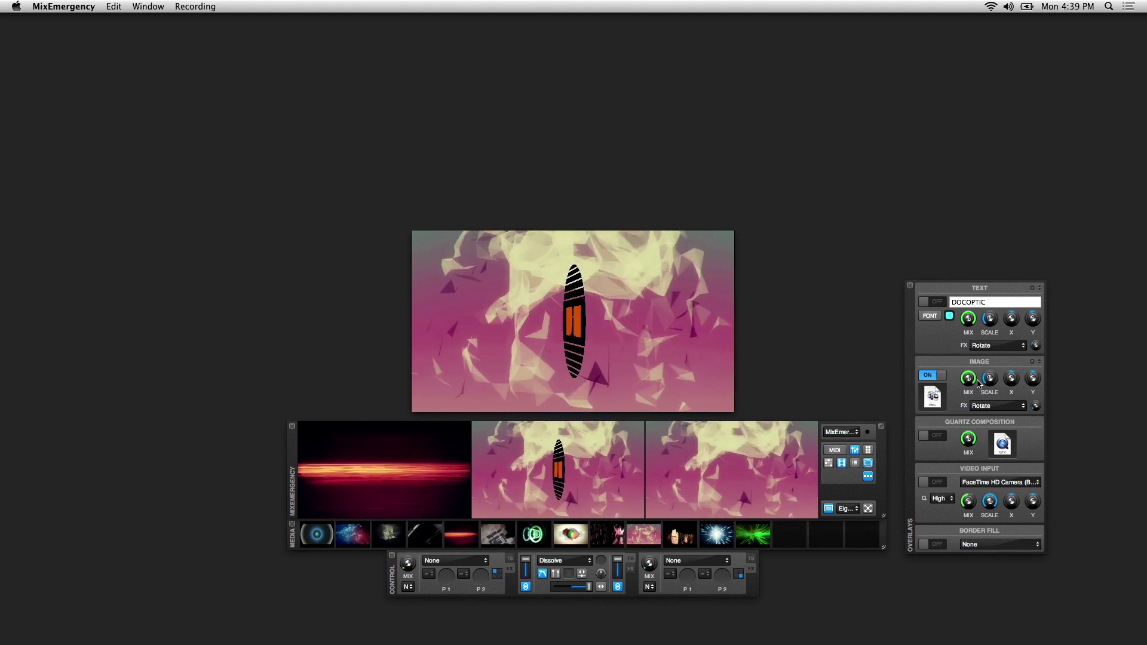
mouse_move(960, 383)
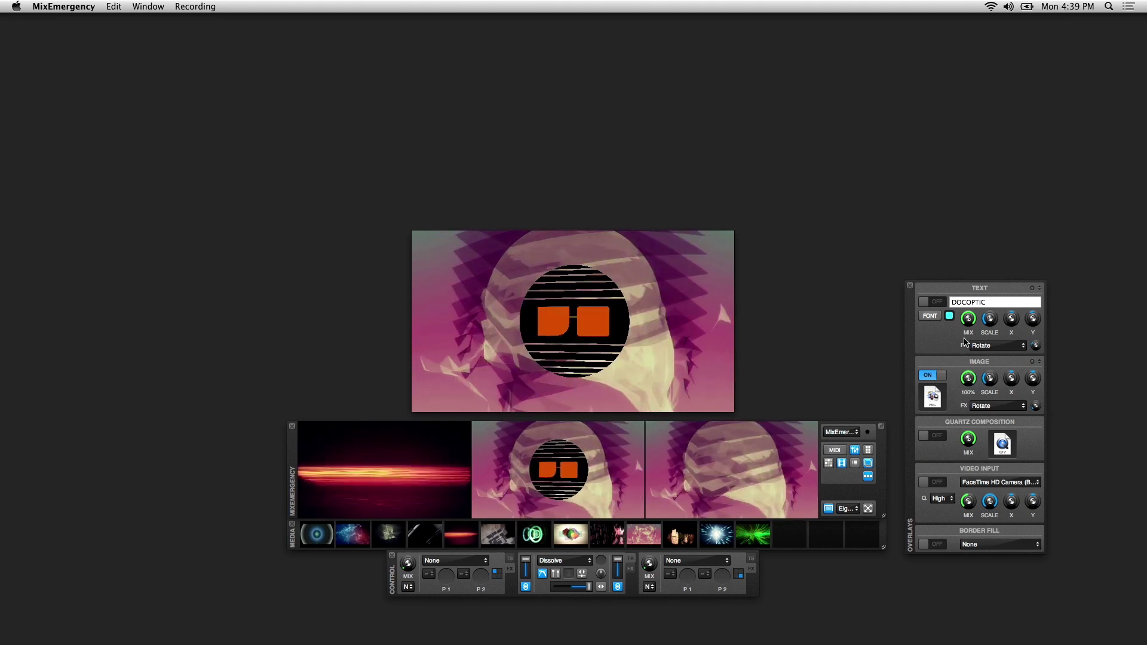
mouse_move(988, 386)
left_mouse_down()
mouse_move(990, 397)
mouse_move(988, 362)
mouse_move(986, 373)
left_mouse_up()
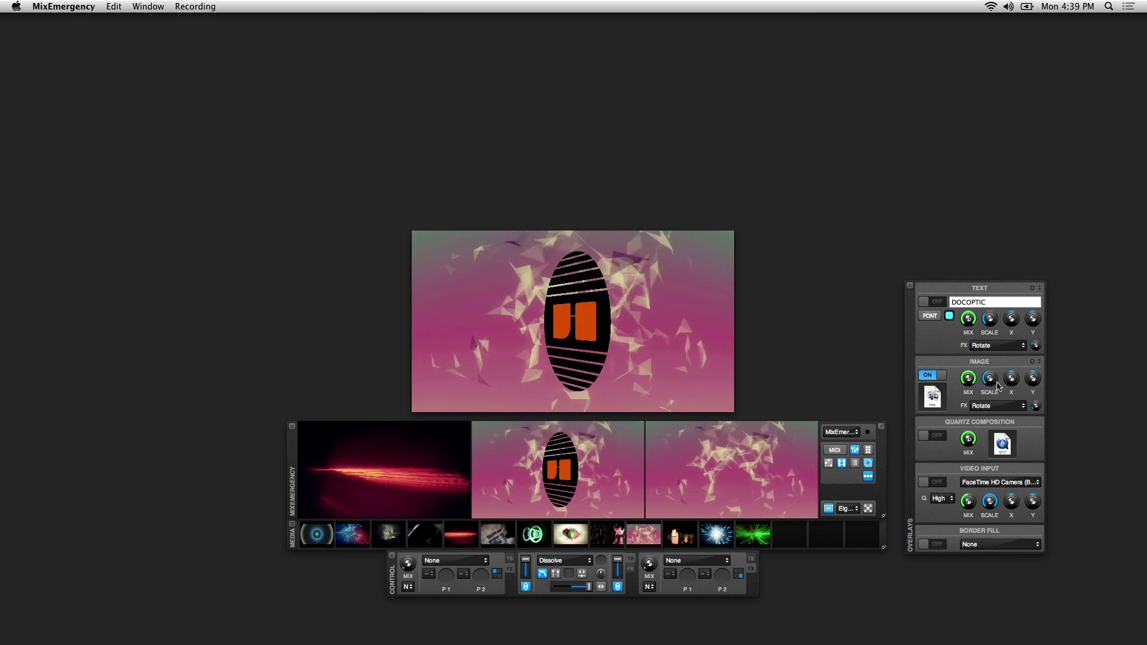
- Give the logo image overlay the Blink effect, then switch it off
left_click(994, 410)
left_click(996, 384)
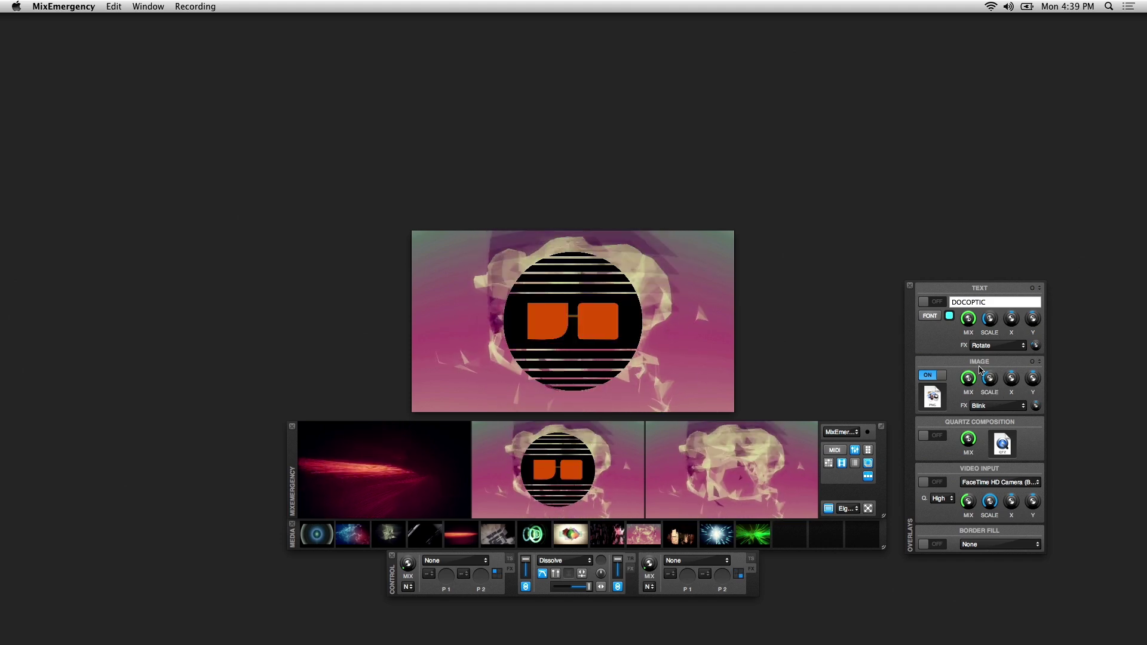
left_click(944, 378)
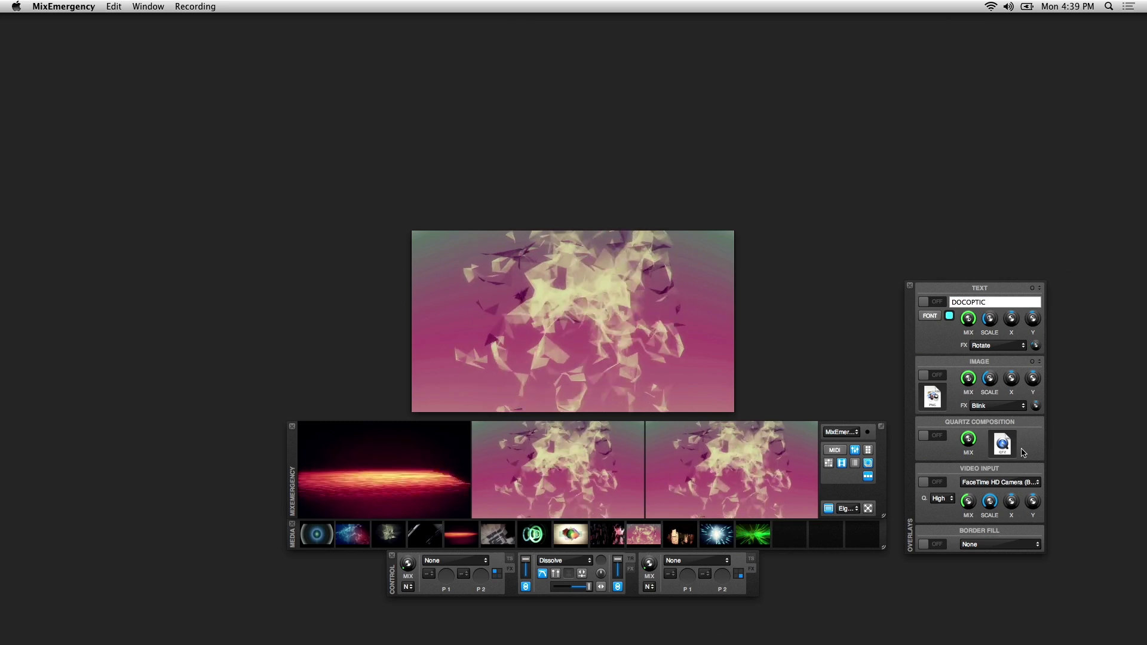
- Toggle Quartz Composition on and off, keep the FaceTime camera input, and close Overlays
left_click(931, 438)
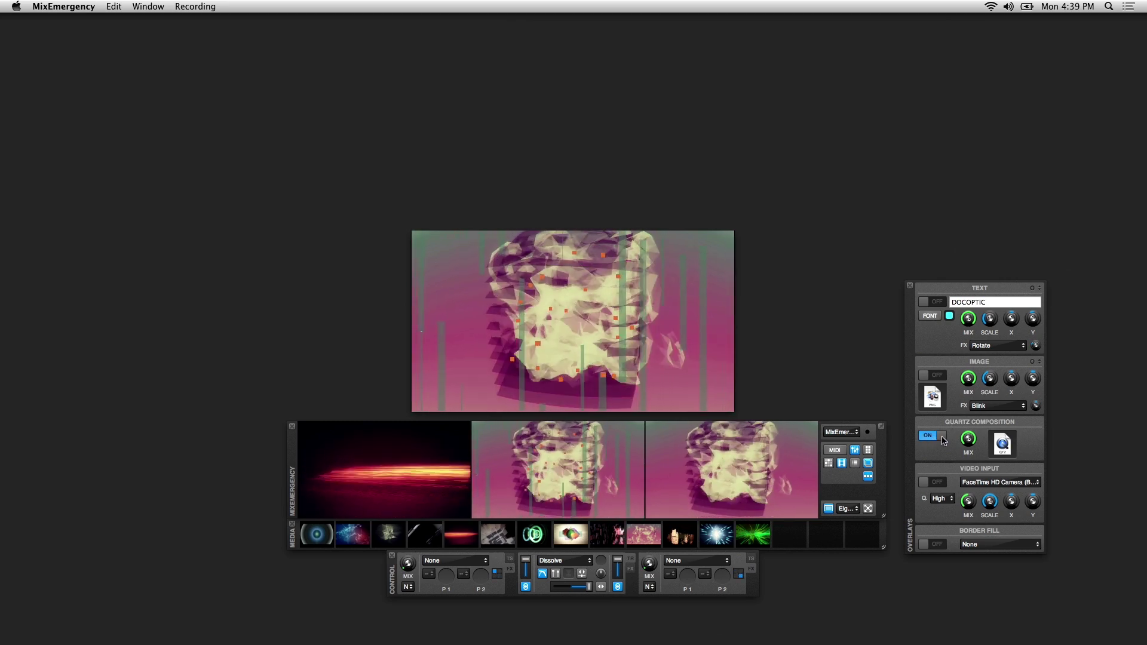
left_click(941, 440)
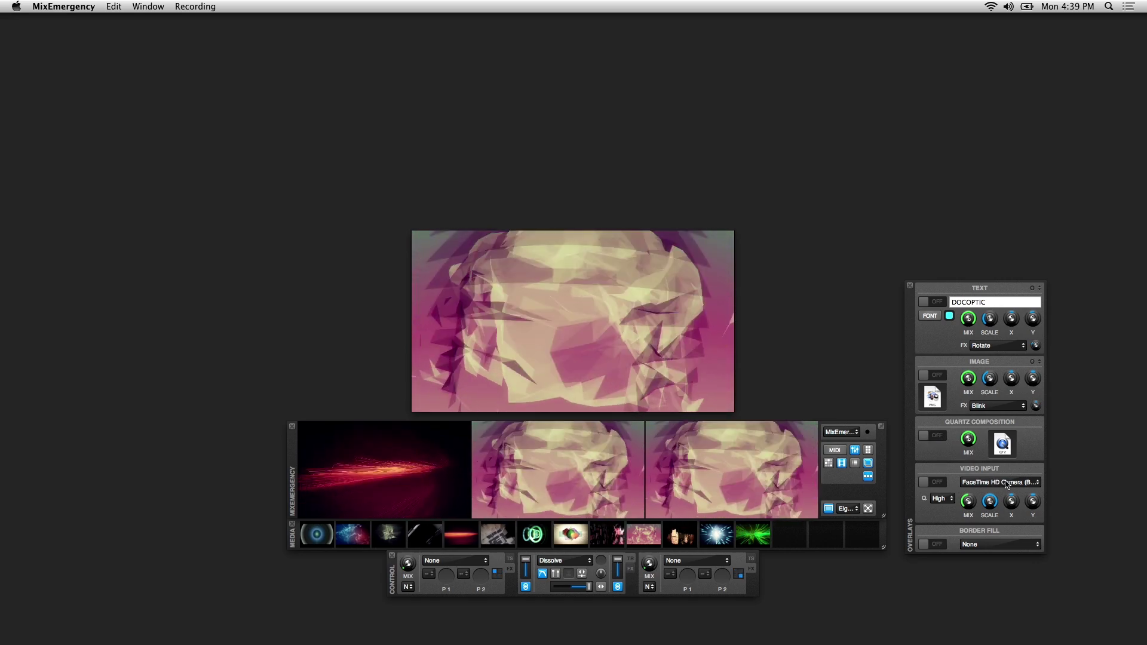
left_click(1008, 484)
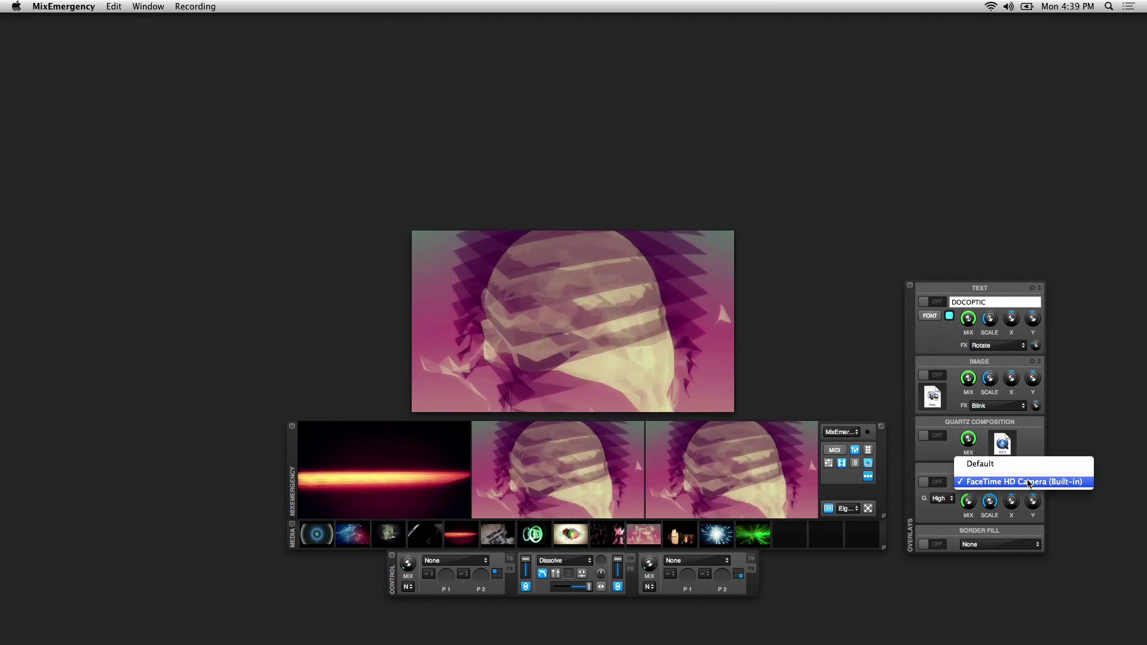
left_click(1100, 501)
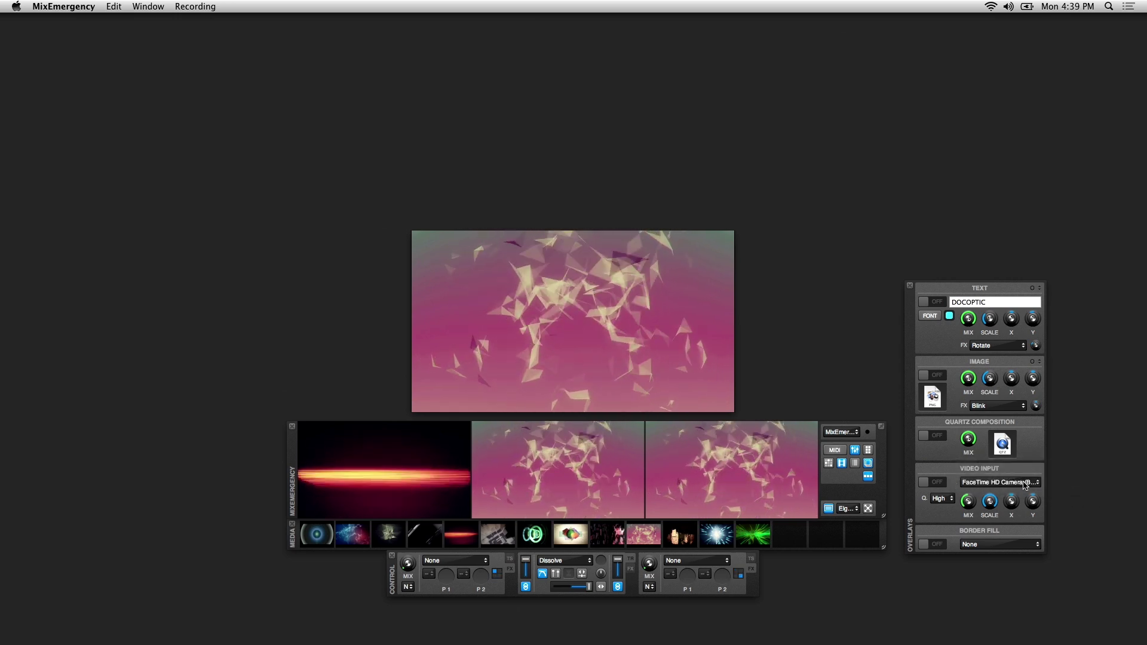
left_click(910, 287)
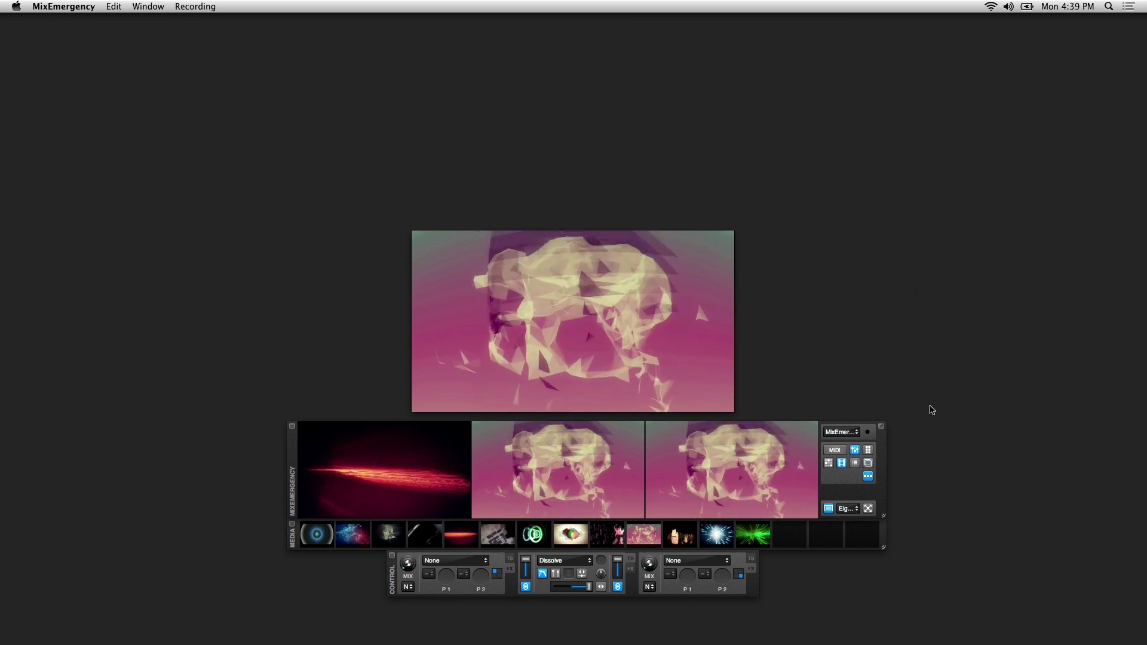
left_click(834, 450)
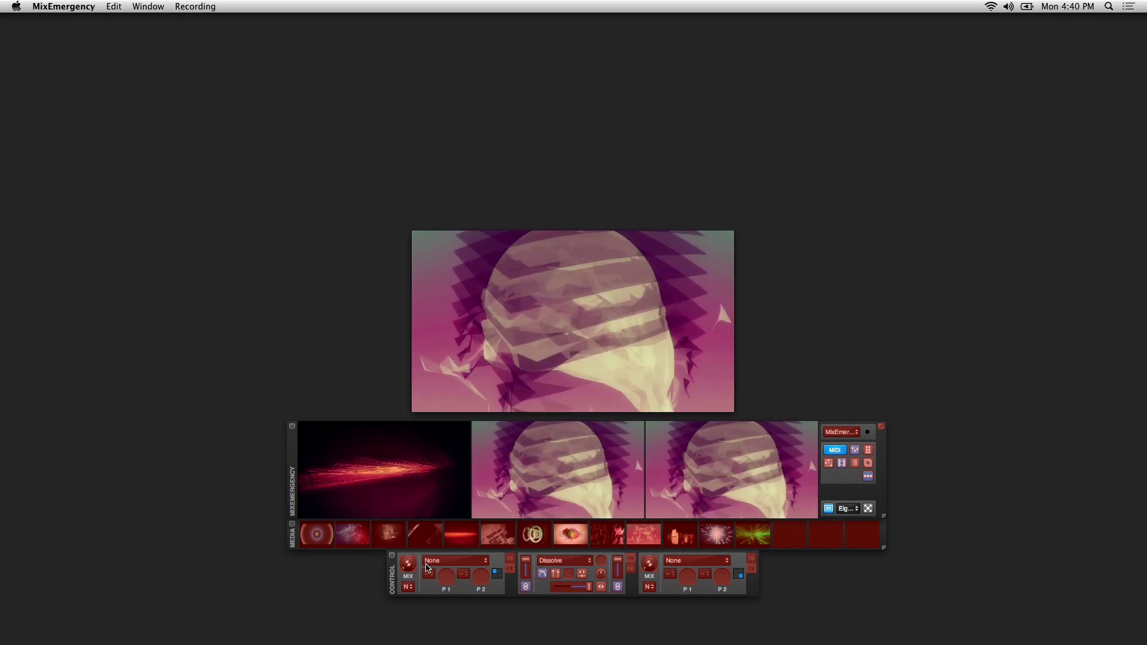
left_click(452, 564)
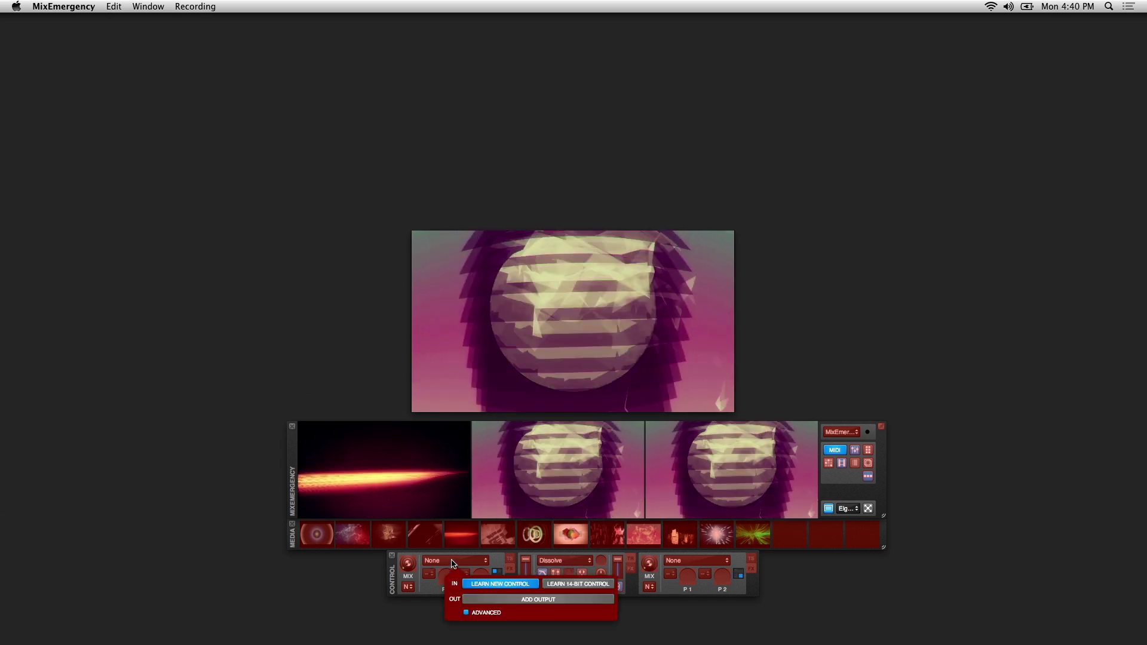
left_click(513, 585)
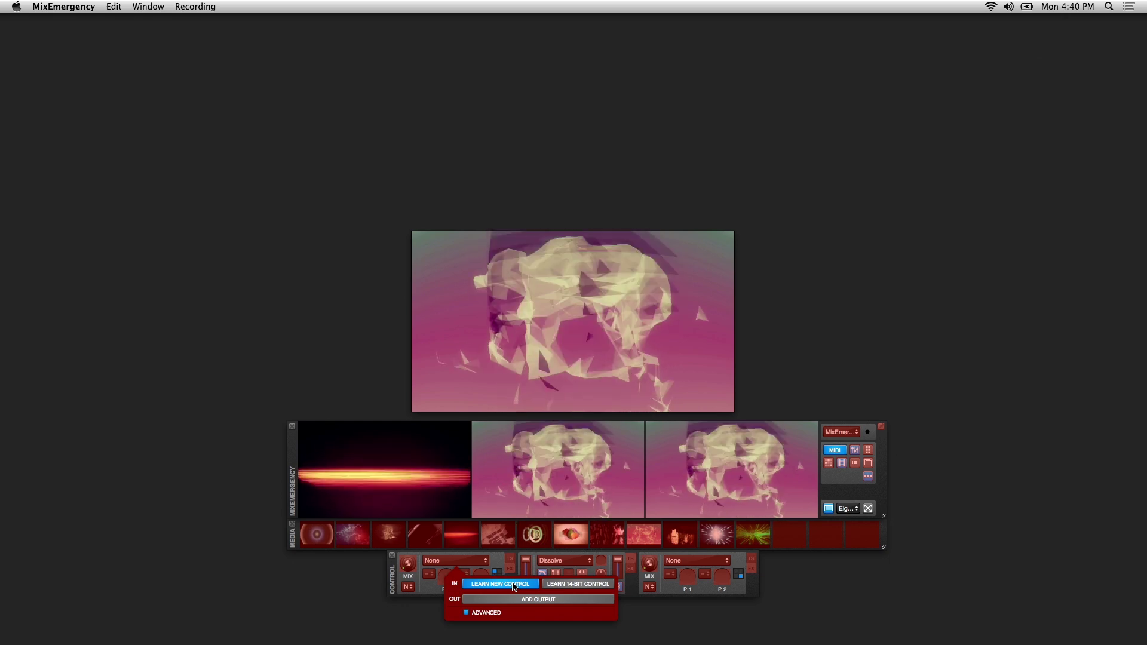
- Leave MIDI mapping mode and keep Elgato selected as the video input source
left_click(835, 452)
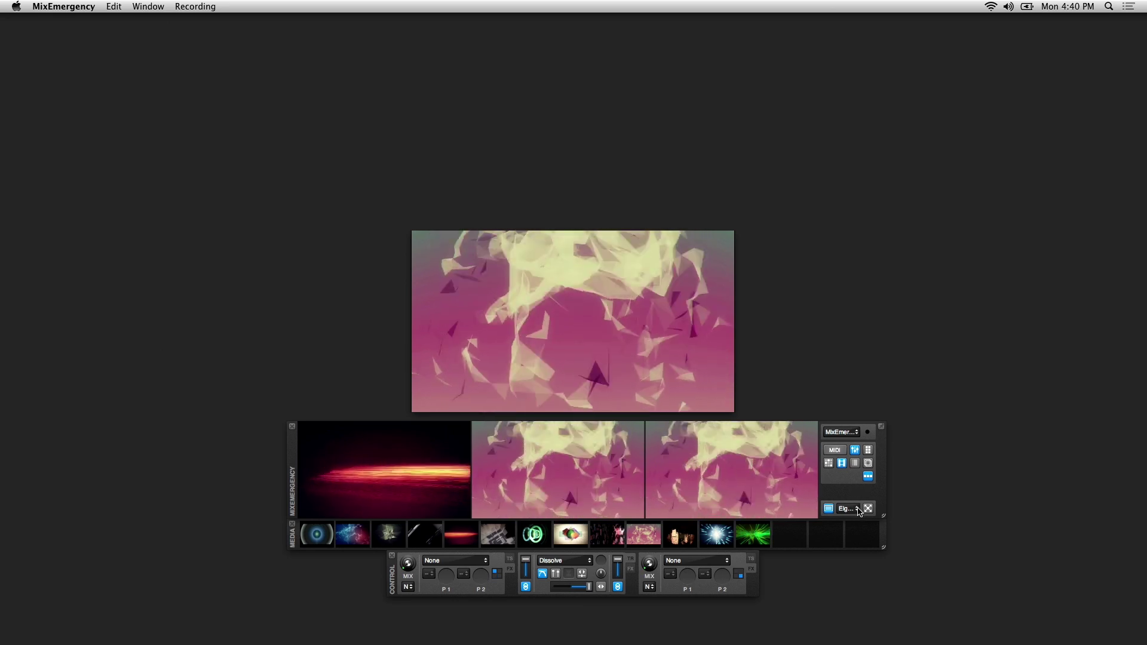
left_click(857, 511)
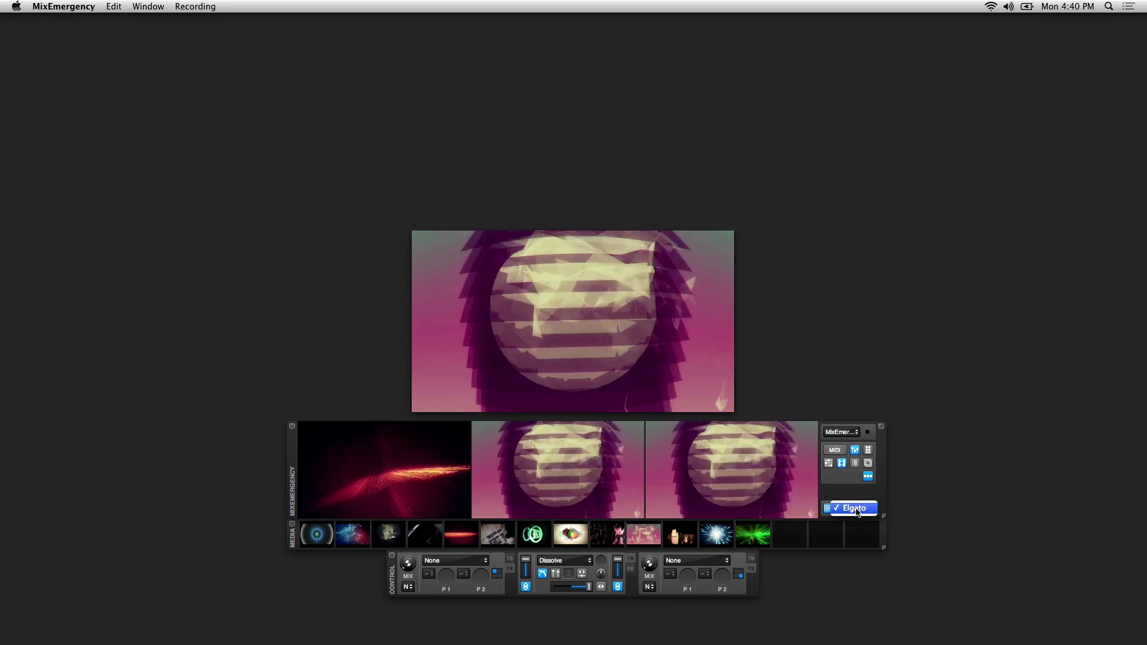
left_click(857, 509)
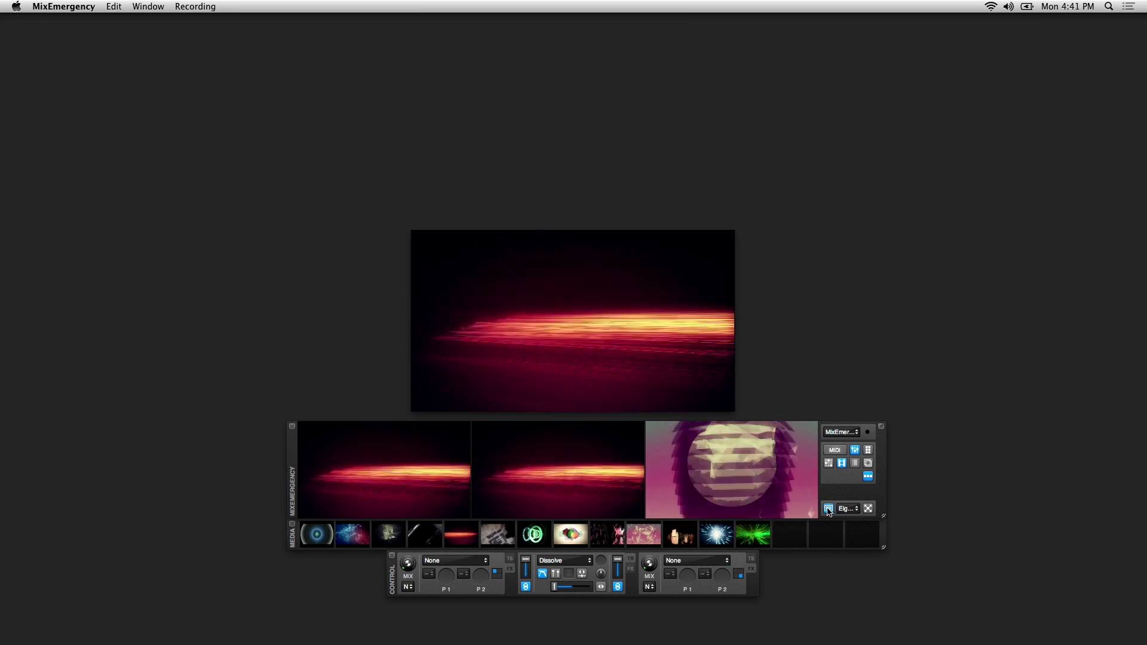
left_click(828, 508)
left_click(828, 509)
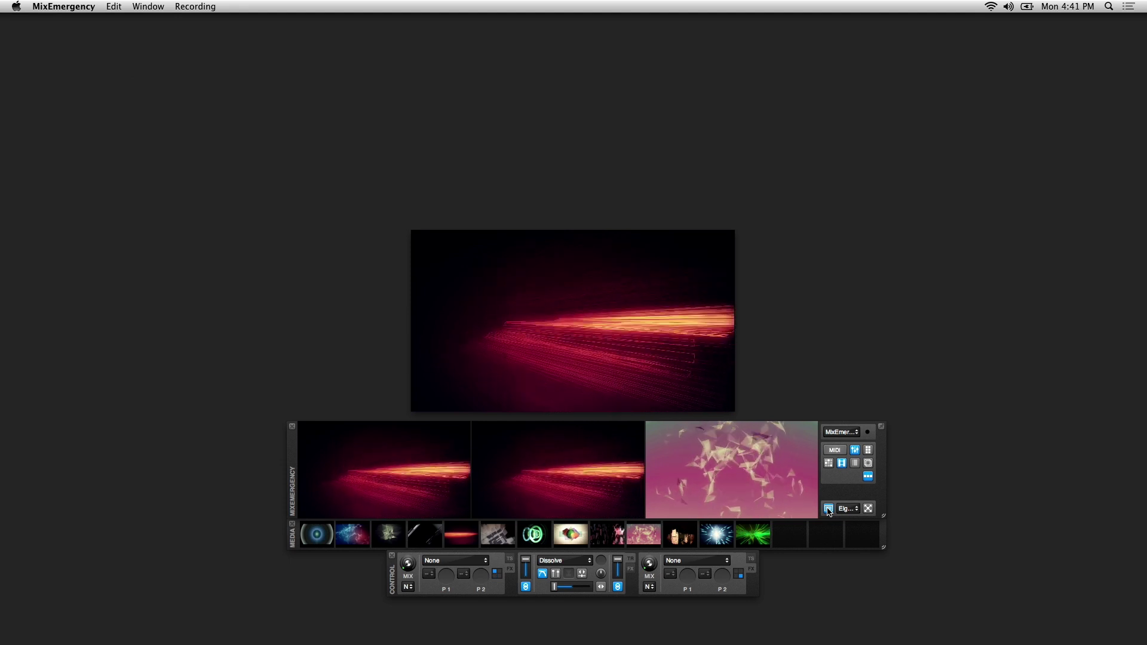
left_click(828, 509)
left_click(828, 508)
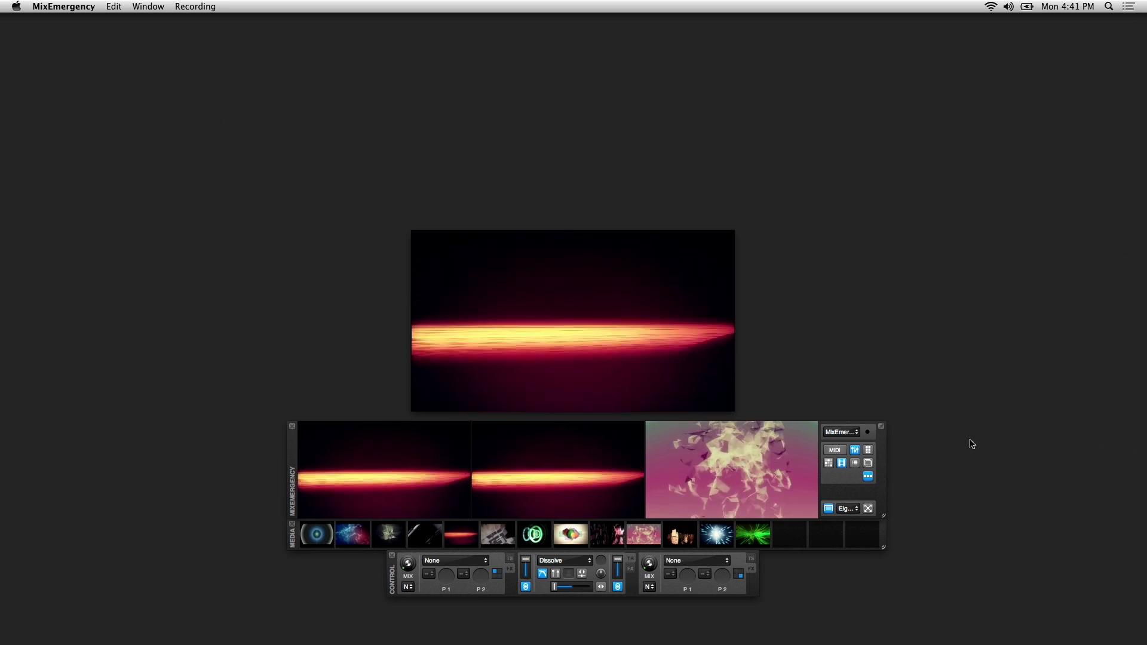
- Switch to Serato DJ with Cmd+Tab, then bring MixEmergency's windows back in front
key("super+Tab")
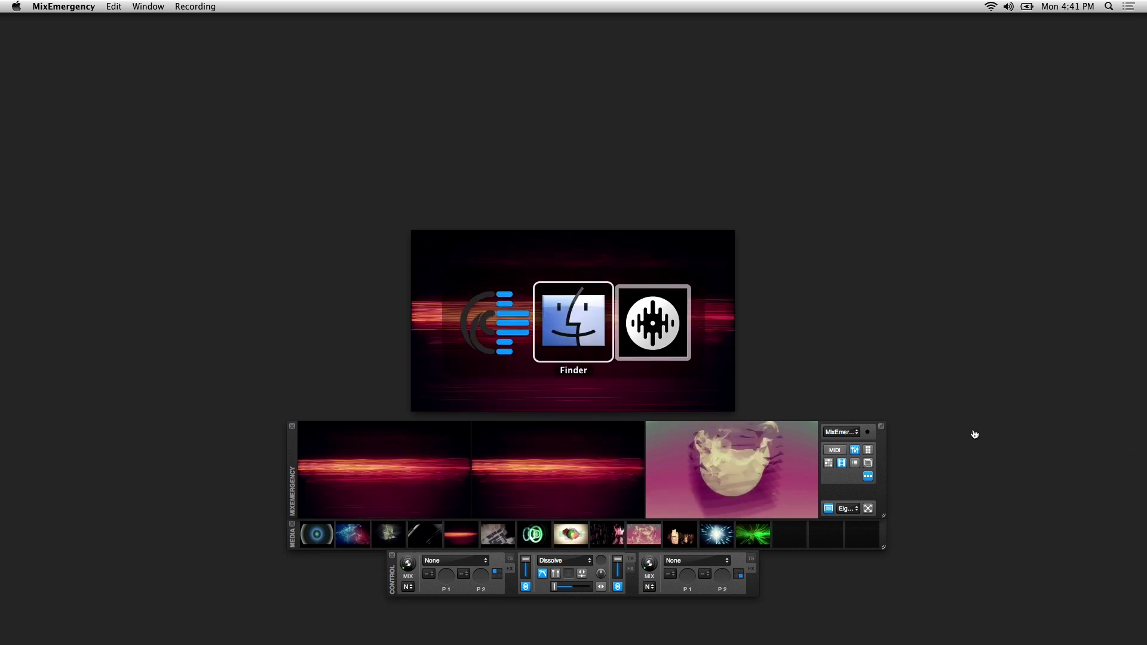
key("super+Tab")
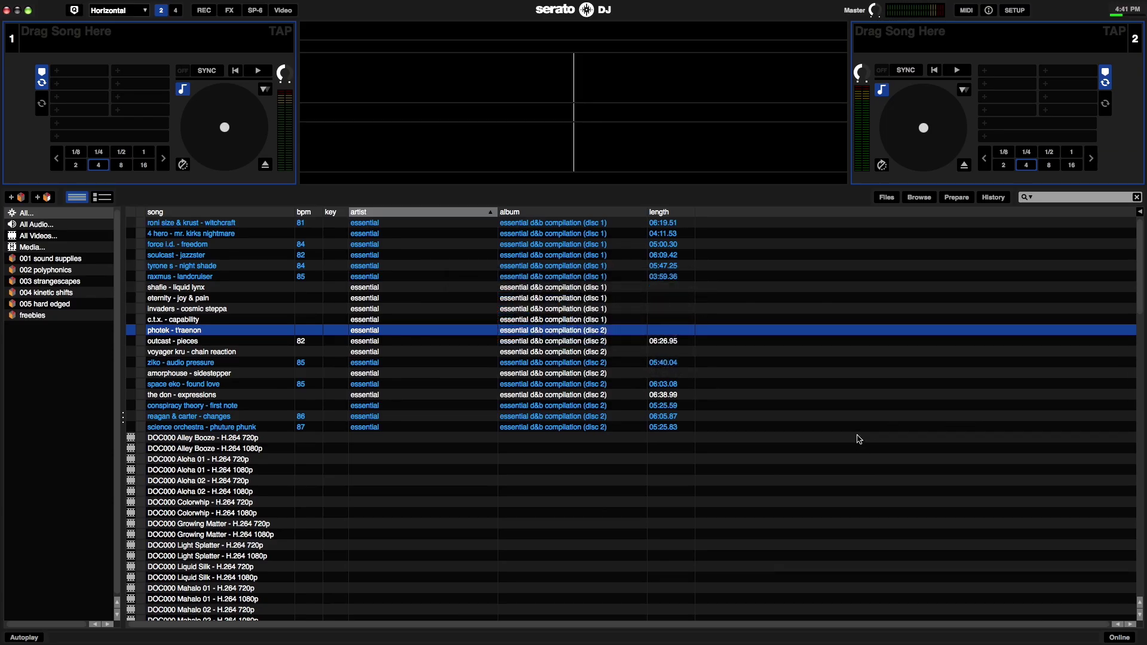
key("super+Tab")
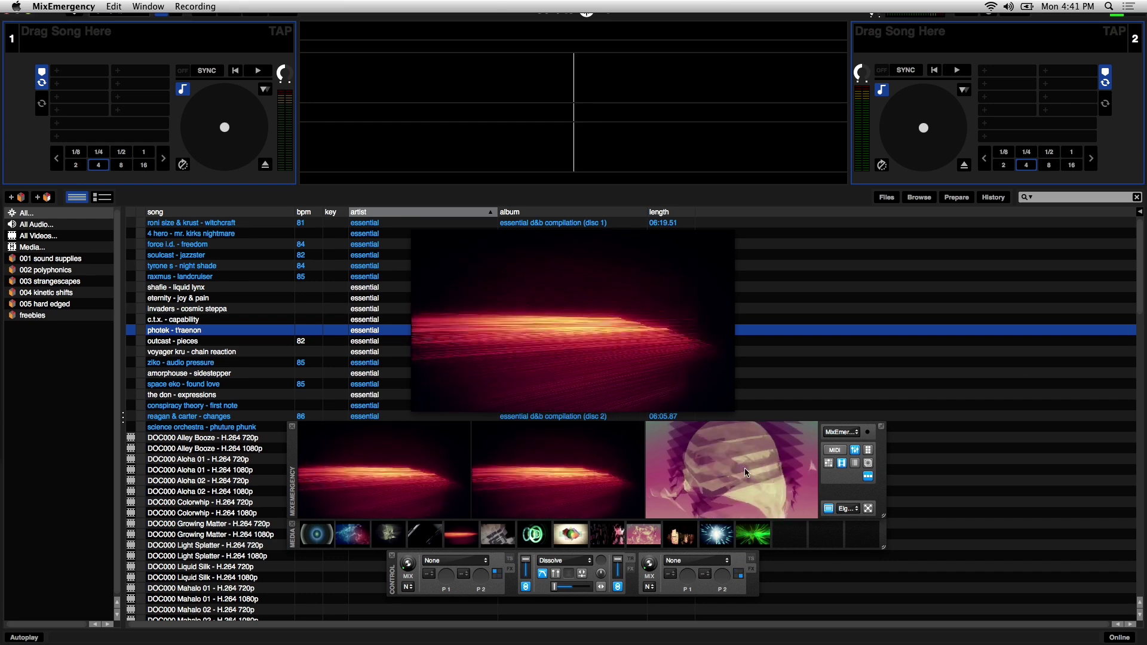
- Choose Serato DJ / Scratch Live in the side panel's control source list
left_click(842, 432)
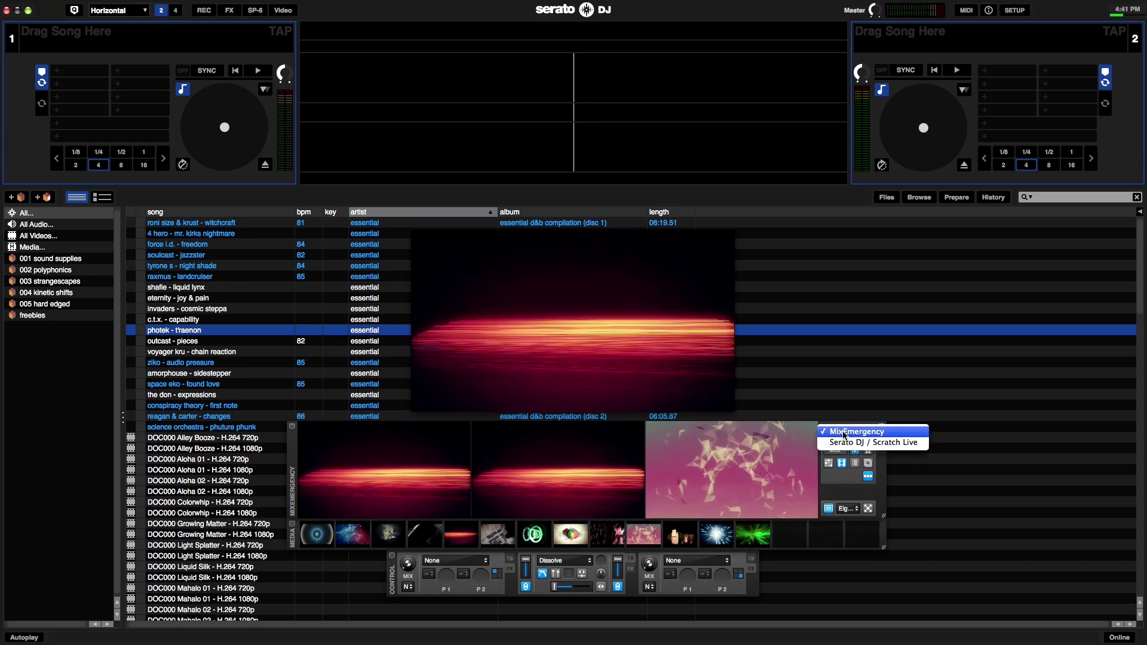
left_click(856, 443)
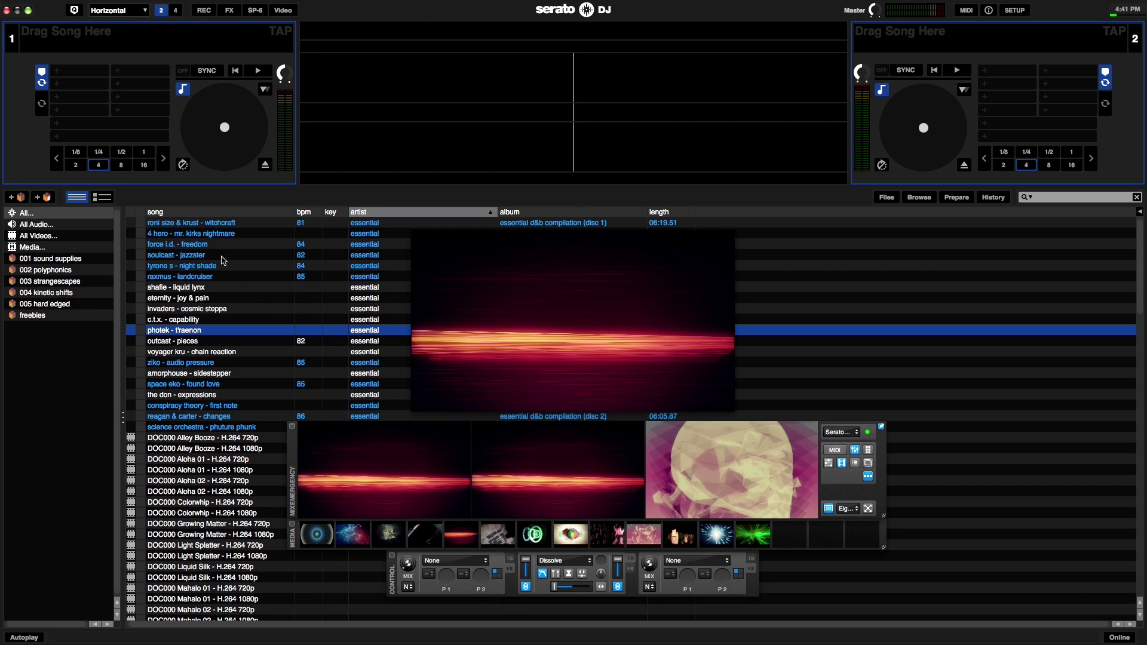
- Load and play roni size & krust - witchcraft on deck 1 and force i.d. - freedom on deck 2
left_click_drag(204, 226, 230, 151)
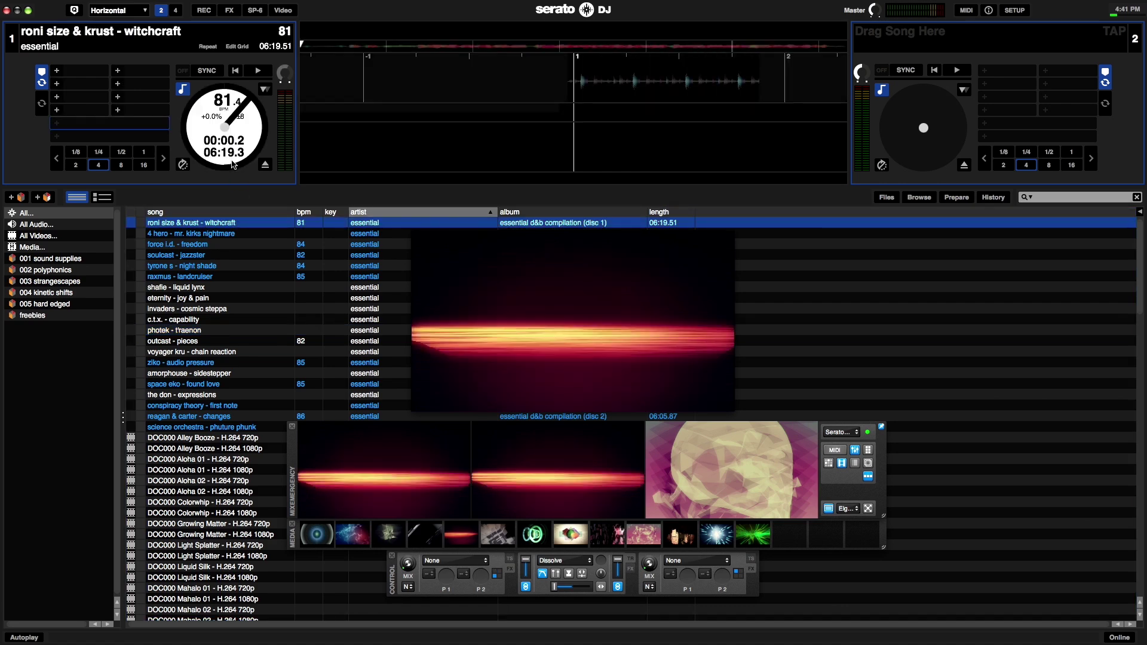
left_click(259, 72)
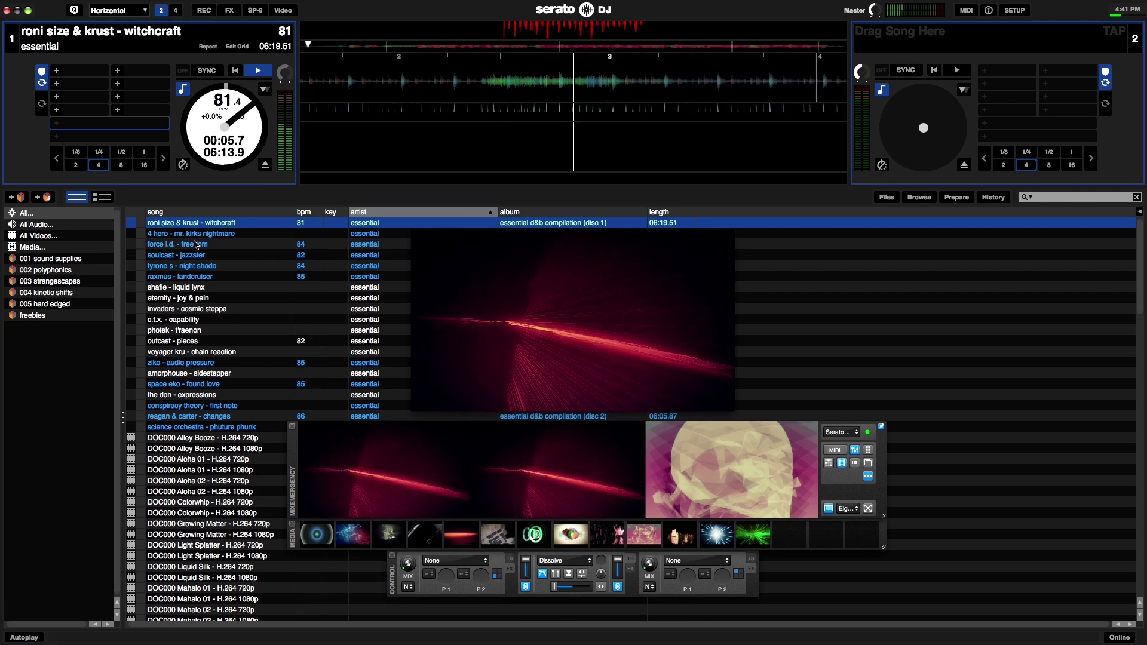
left_click_drag(194, 245, 229, 249)
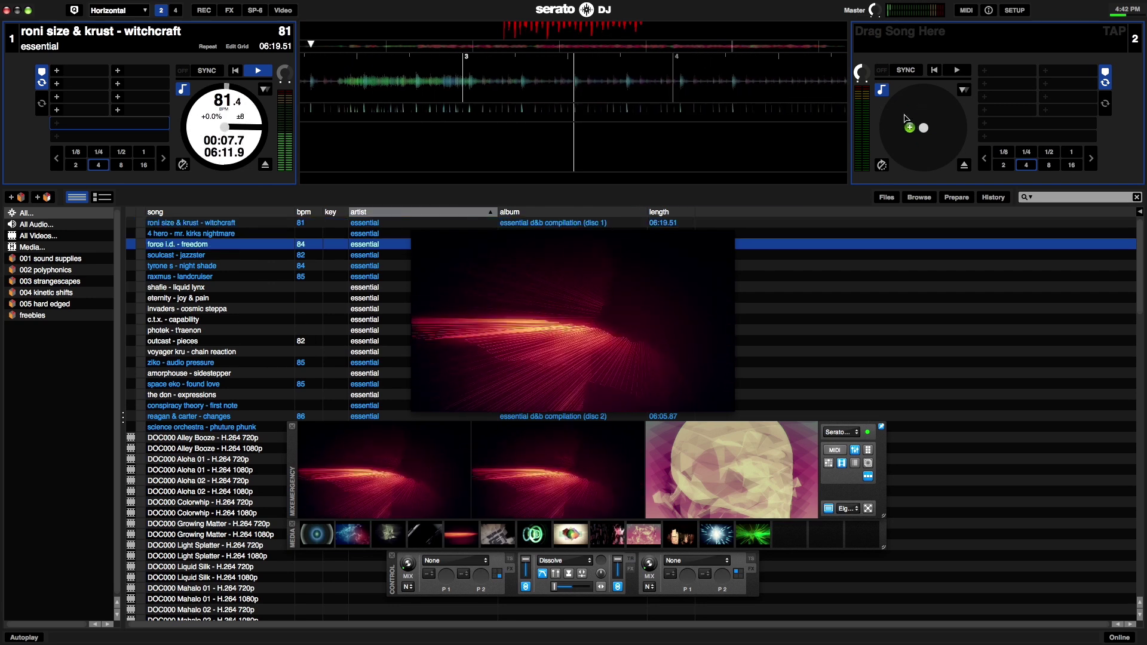
left_click_drag(906, 118, 906, 119)
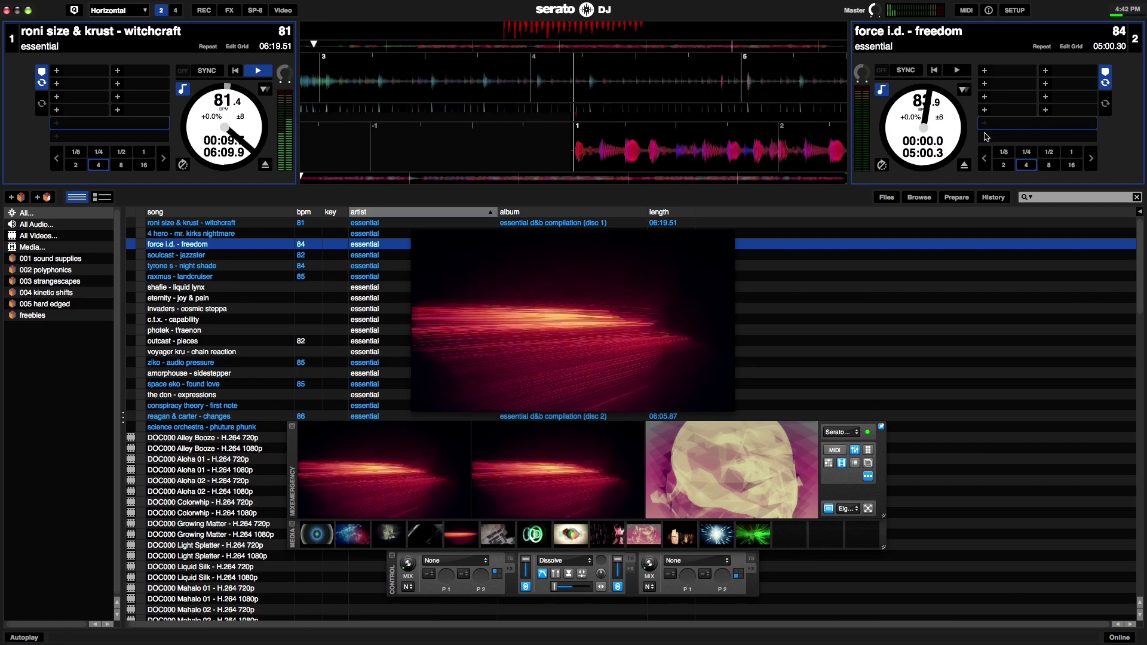
left_click(959, 72)
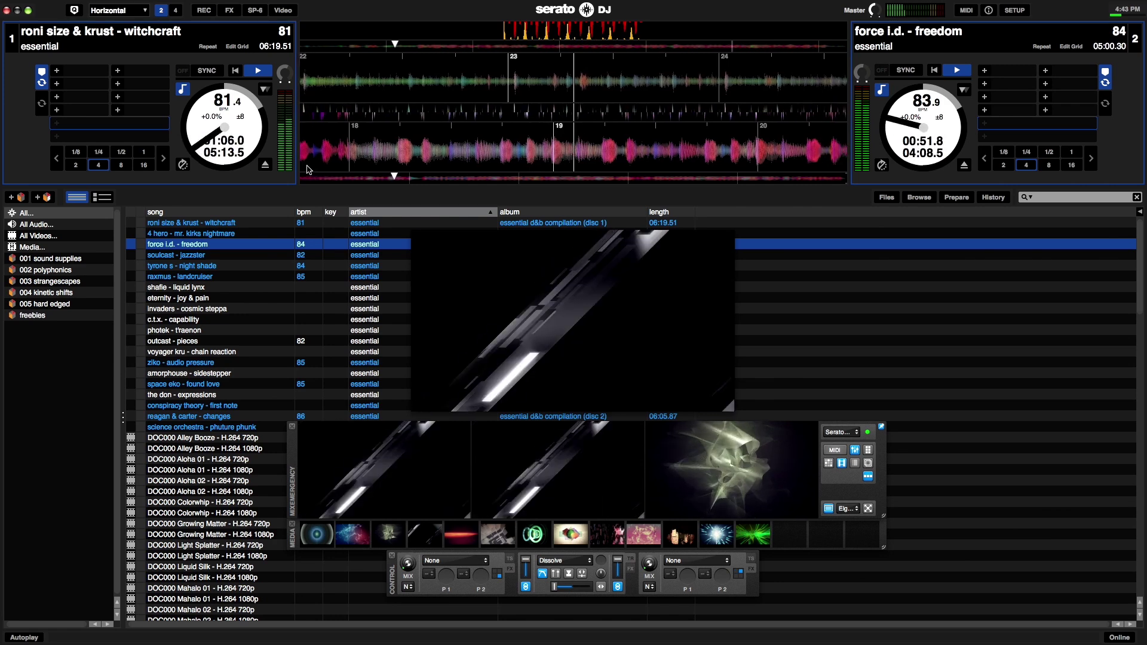
- Nudge deck 1 into beat with deck 2 and put the geometric shard clip on the left channel
left_click_drag(226, 128, 219, 119)
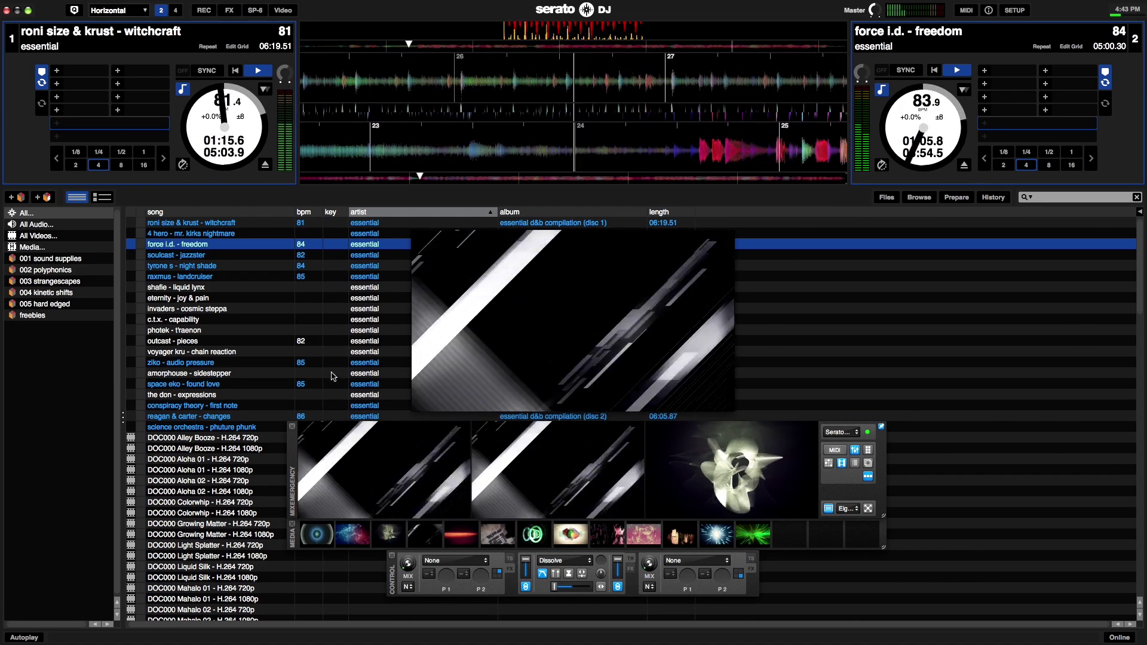
left_click_drag(484, 527, 382, 447)
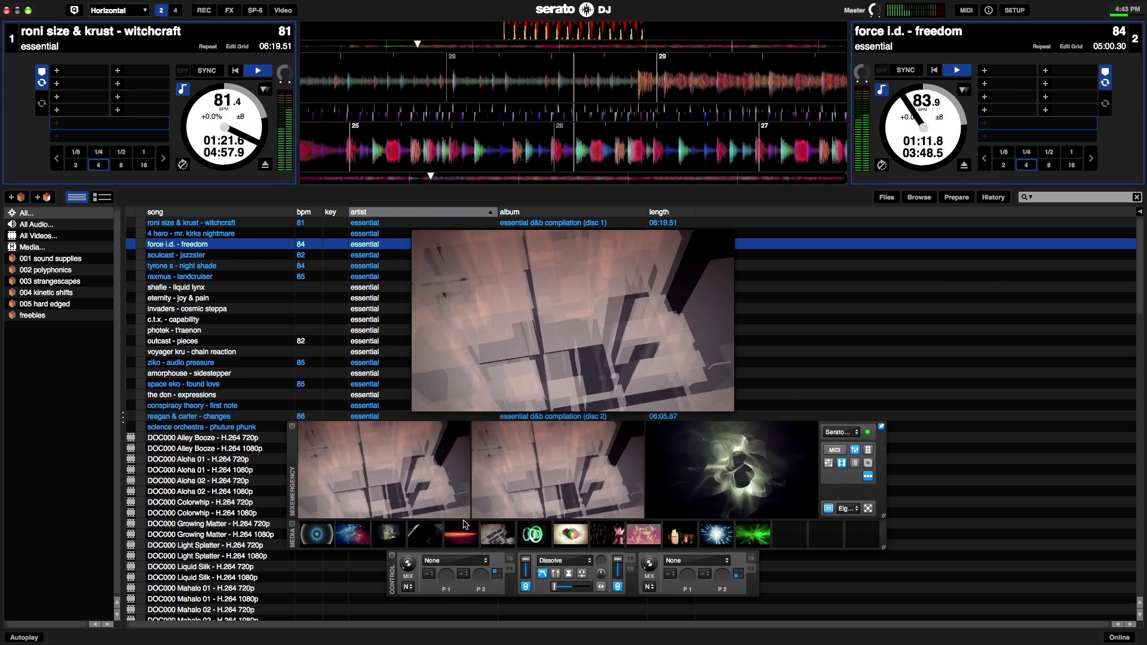
- Turn on link-with-audio for the left and right video channels
left_click(510, 560)
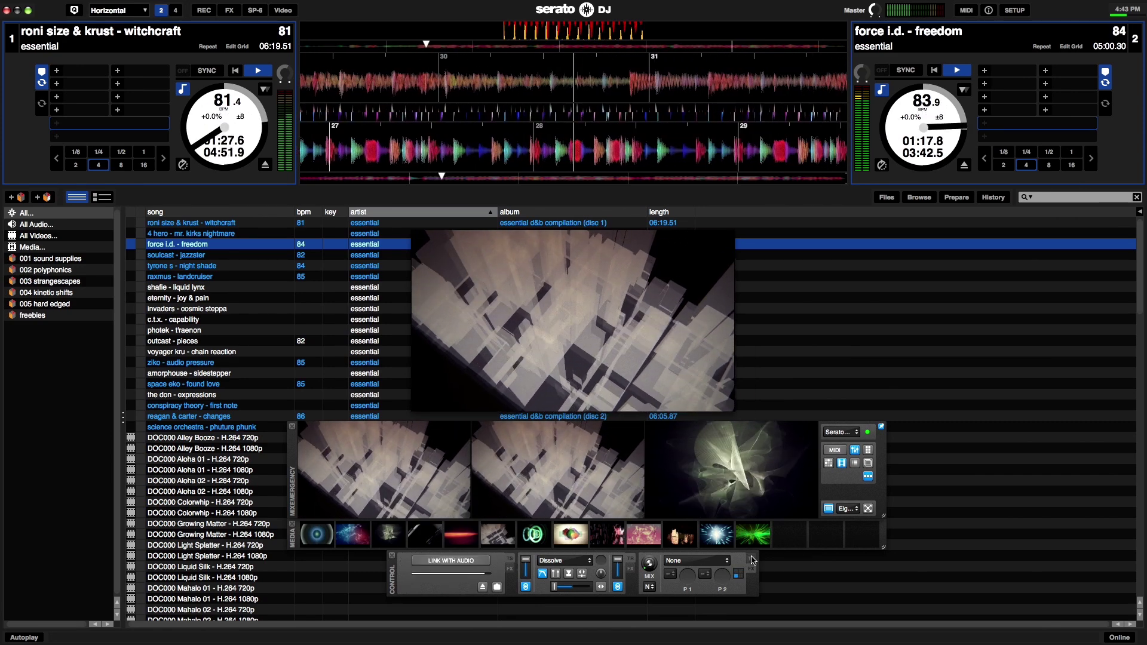
left_click(630, 564)
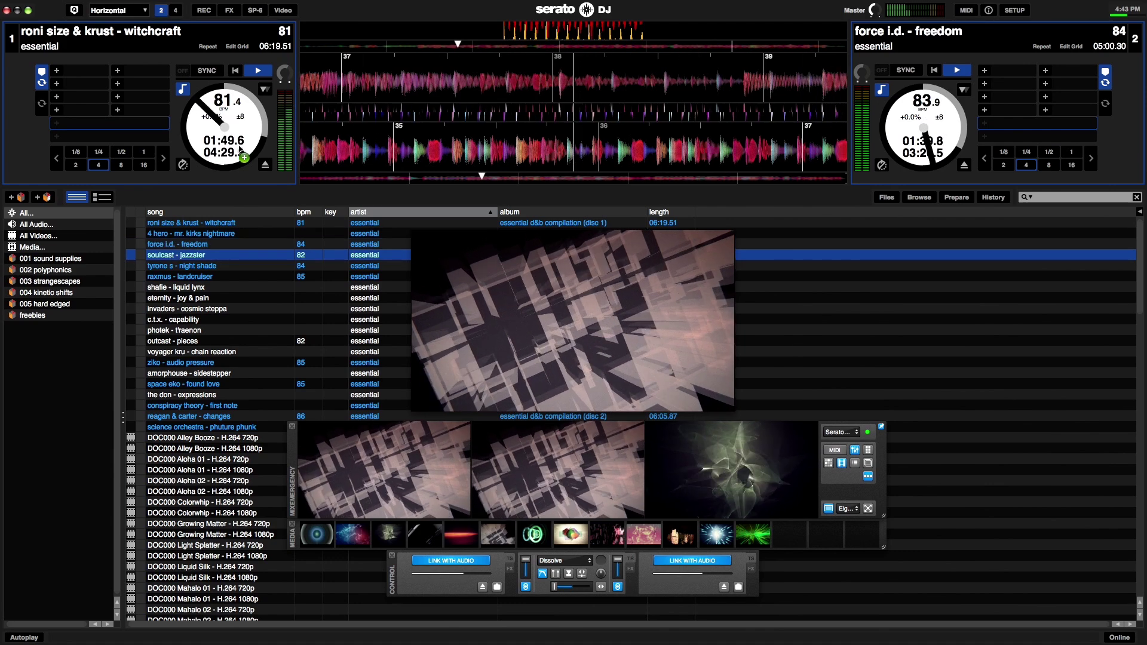
- Load soulcast - jazzster, then raxmus - landcruiser to deck 2 and witchcraft back to deck 1
key("shift+Left")
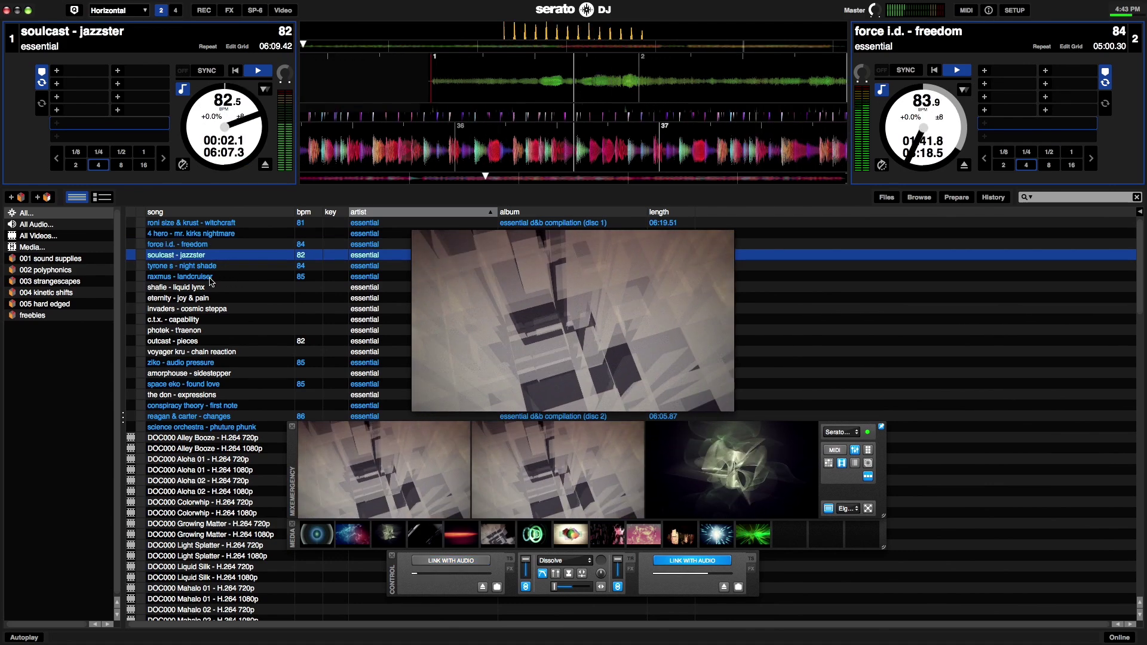
left_click(527, 537)
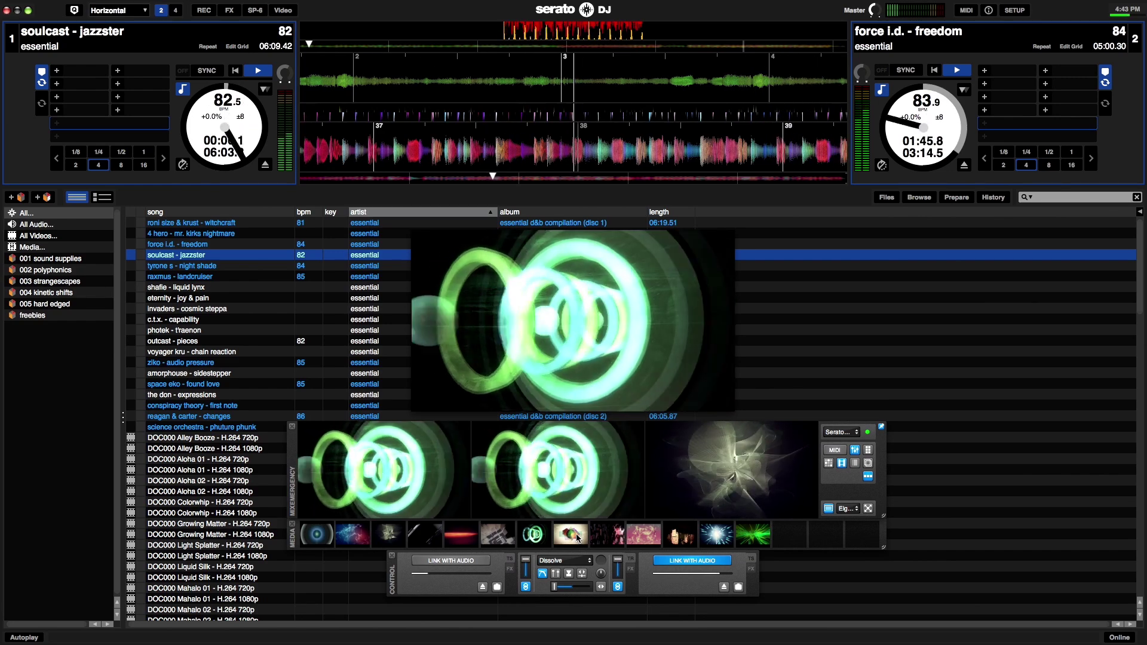
left_click_drag(179, 276, 917, 132)
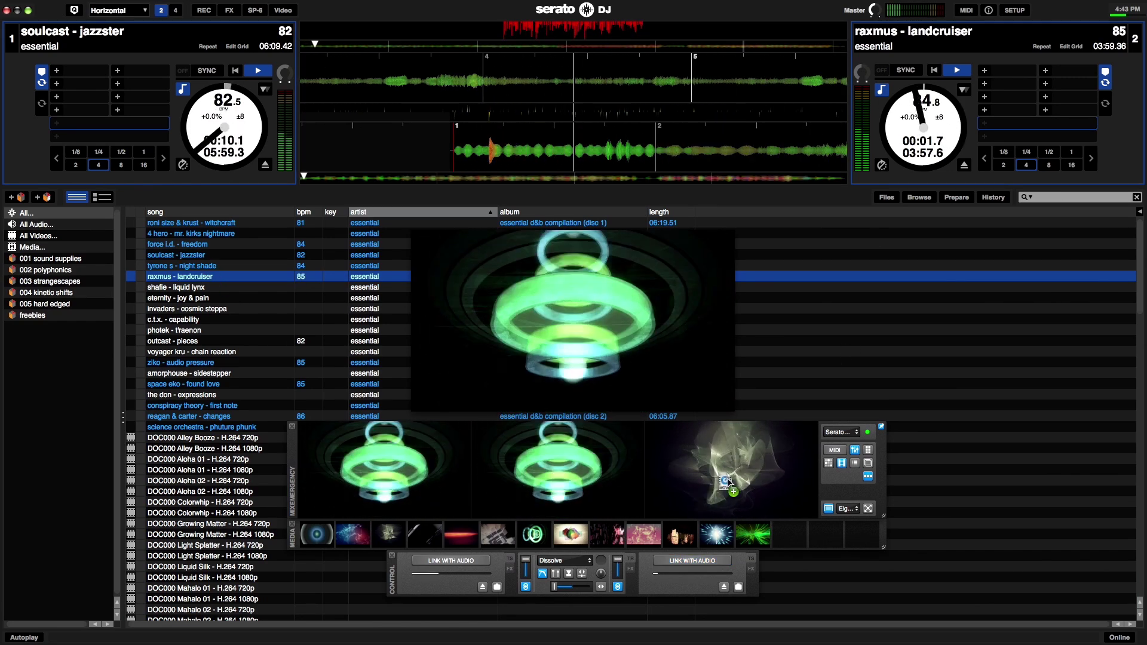
left_click_drag(729, 481, 730, 480)
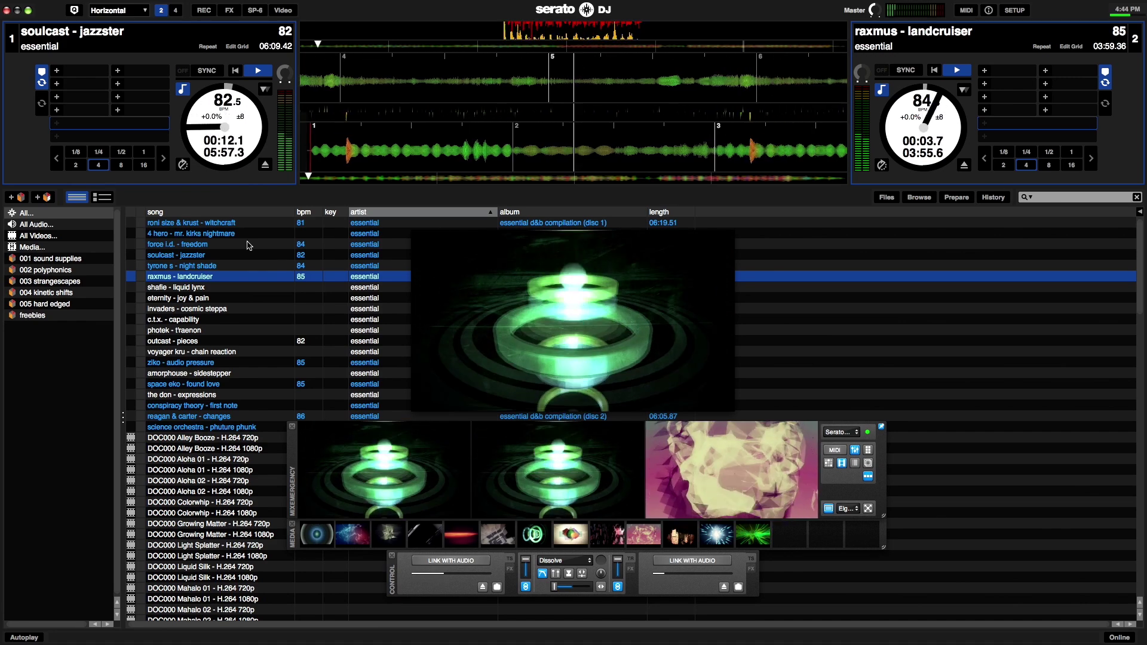
left_click_drag(197, 223, 213, 128)
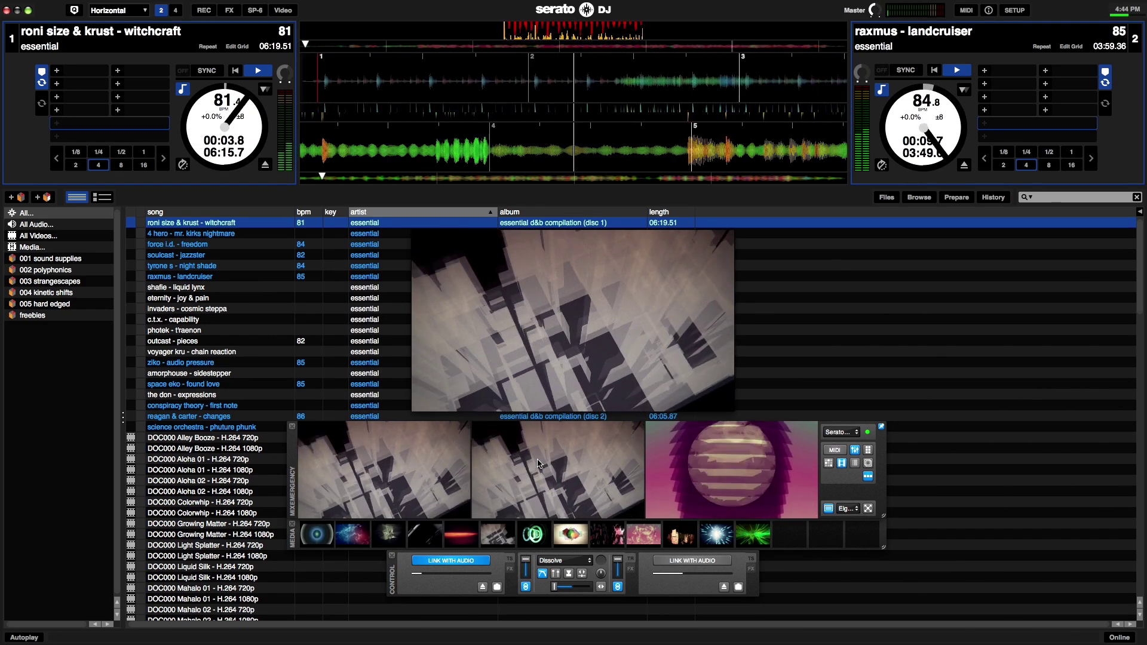
- Pin the video windows on top and move the panels and output preview to the right
left_click(883, 429)
left_click(883, 429)
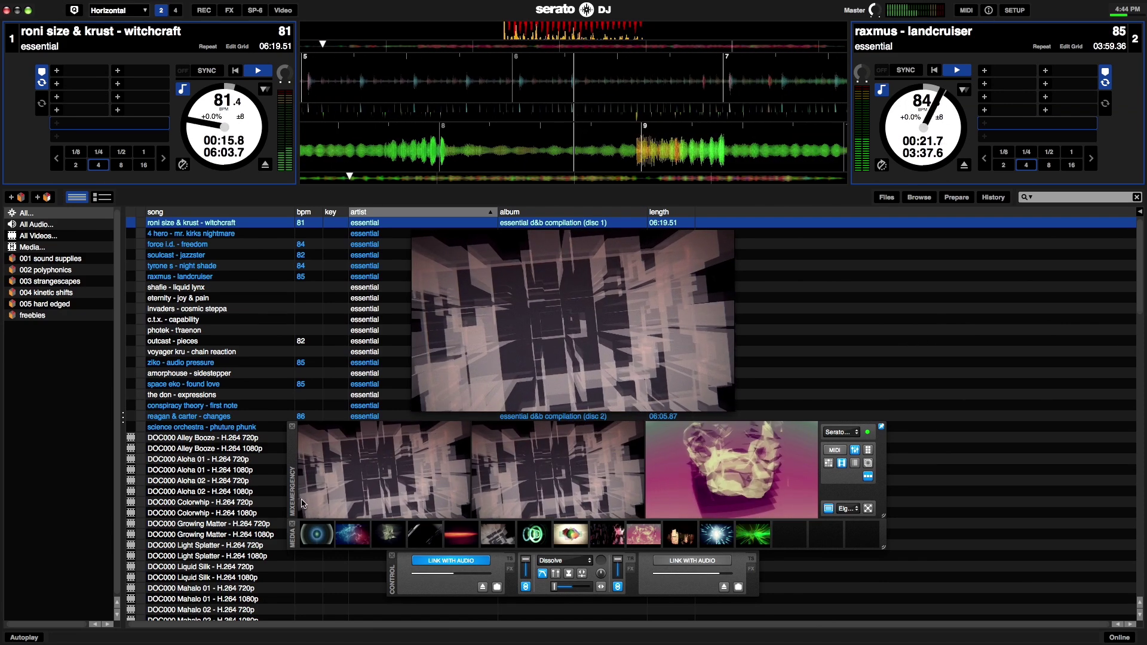
left_click_drag(394, 587, 761, 587)
left_click_drag(513, 328, 891, 331)
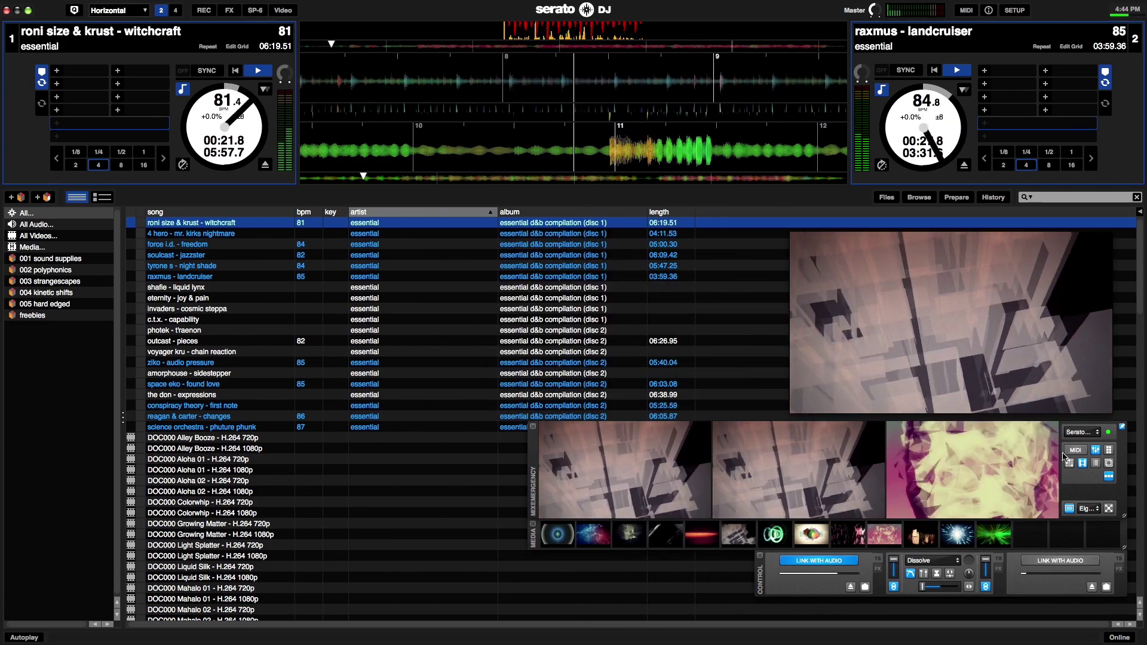
- Select invaders - cosmic steppa in the library, then re-pin MixEmergency's windows above Serato DJ
left_click(771, 312)
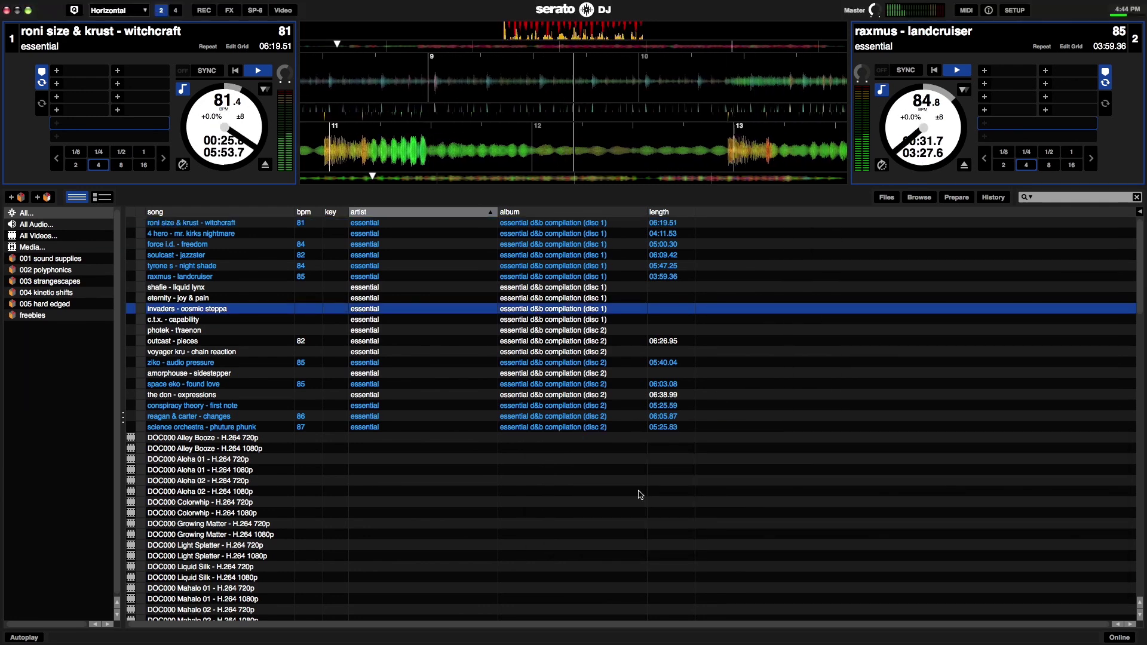
key("super+Tab")
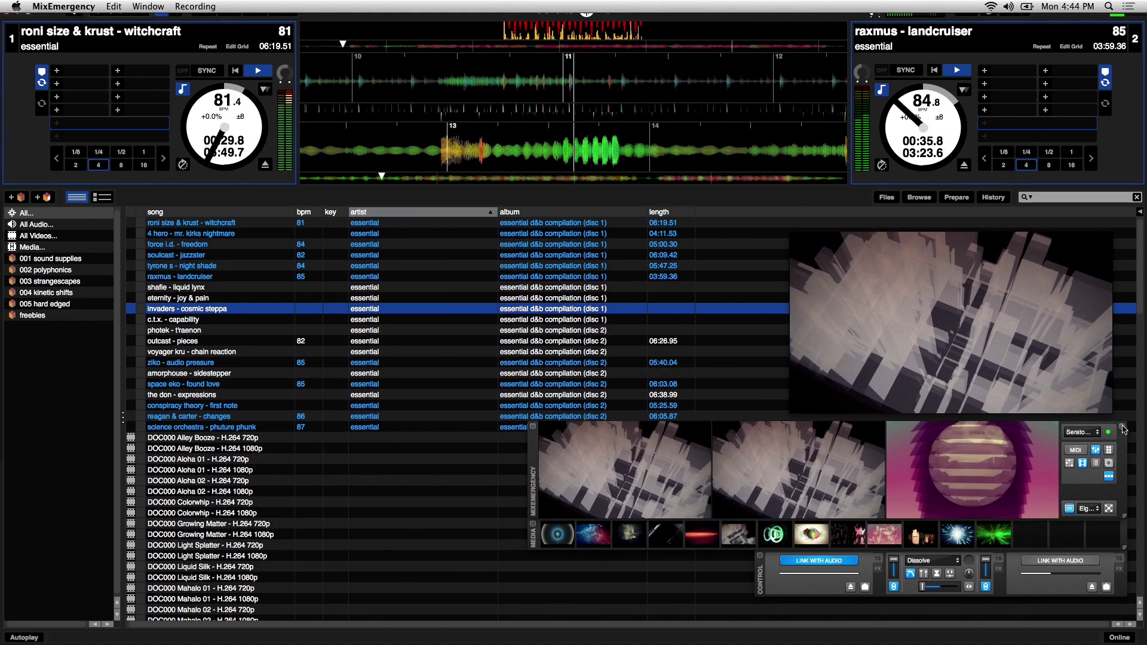
left_click(1124, 429)
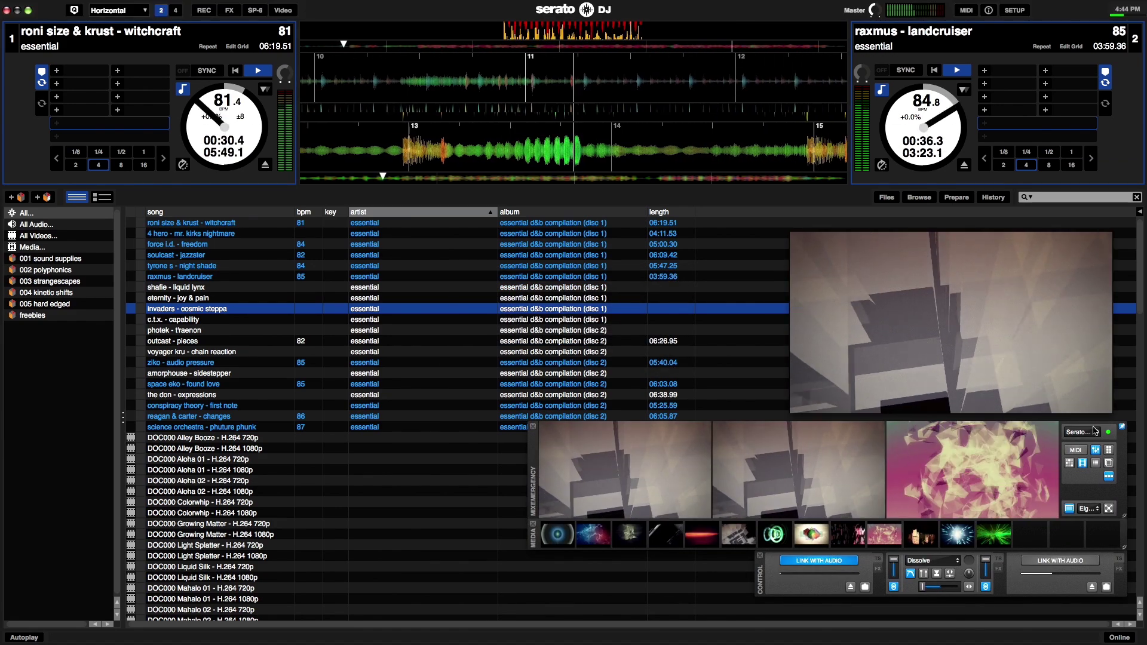
- Make the output preview showing the shattered-shard clip fill the whole screen
double_click(872, 398)
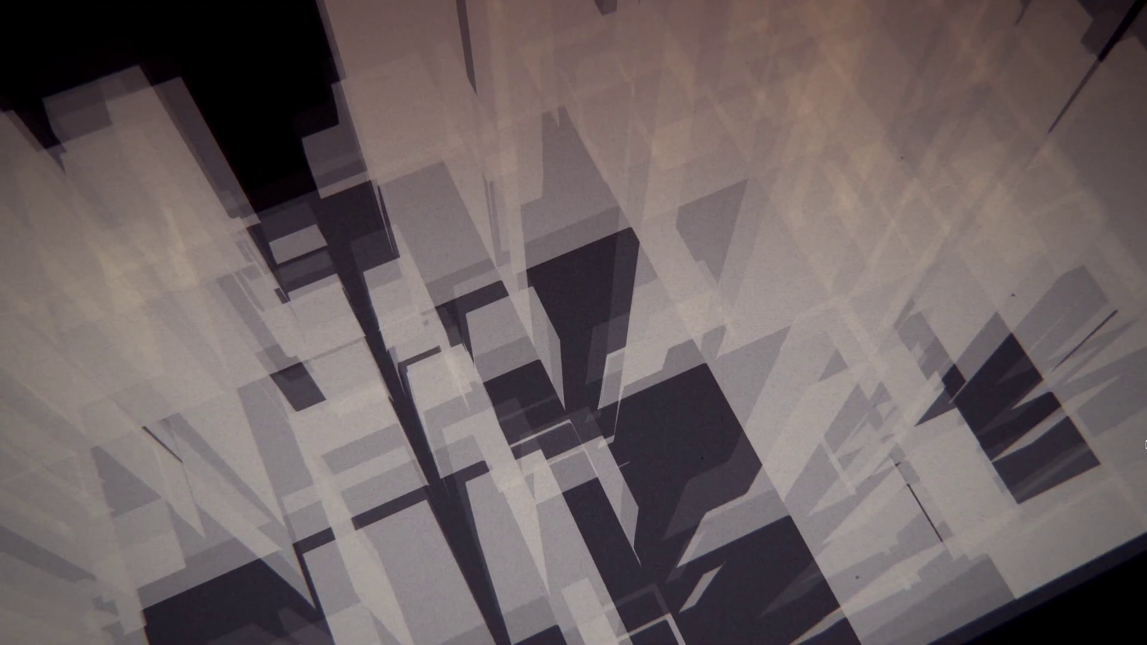